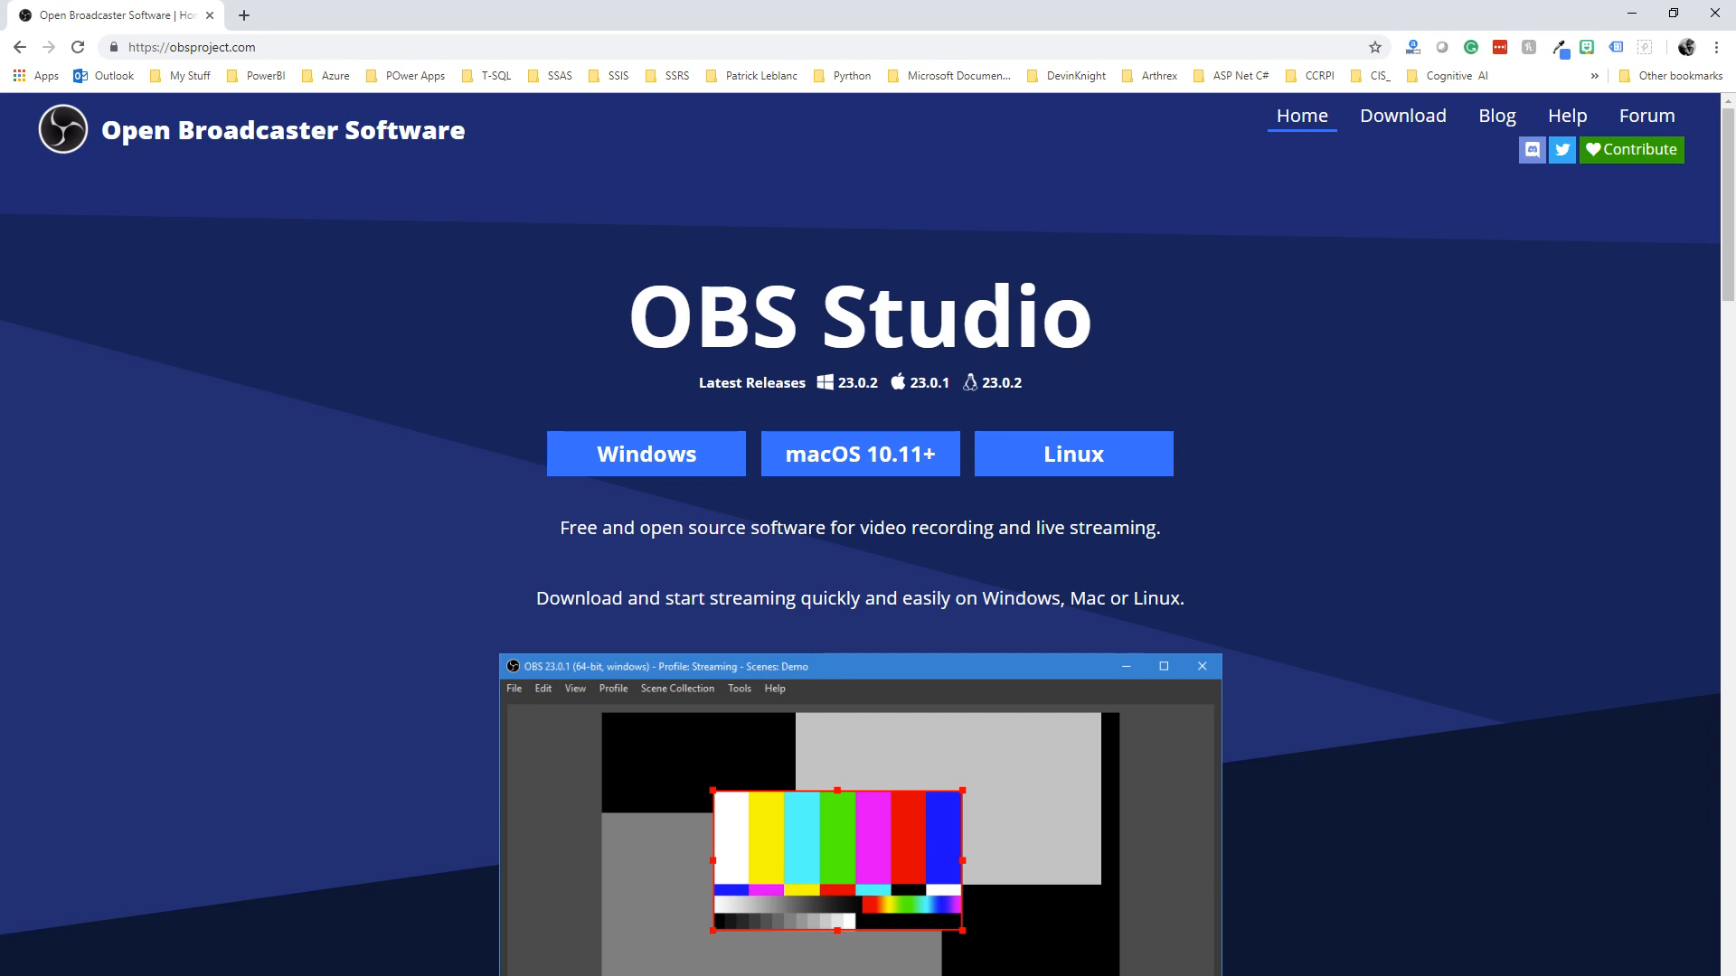
# - Switch to OBS and choose YouTube / YouTube Gaming as the service in the stream settings
pyautogui.hotkey('alt', 'Tab')
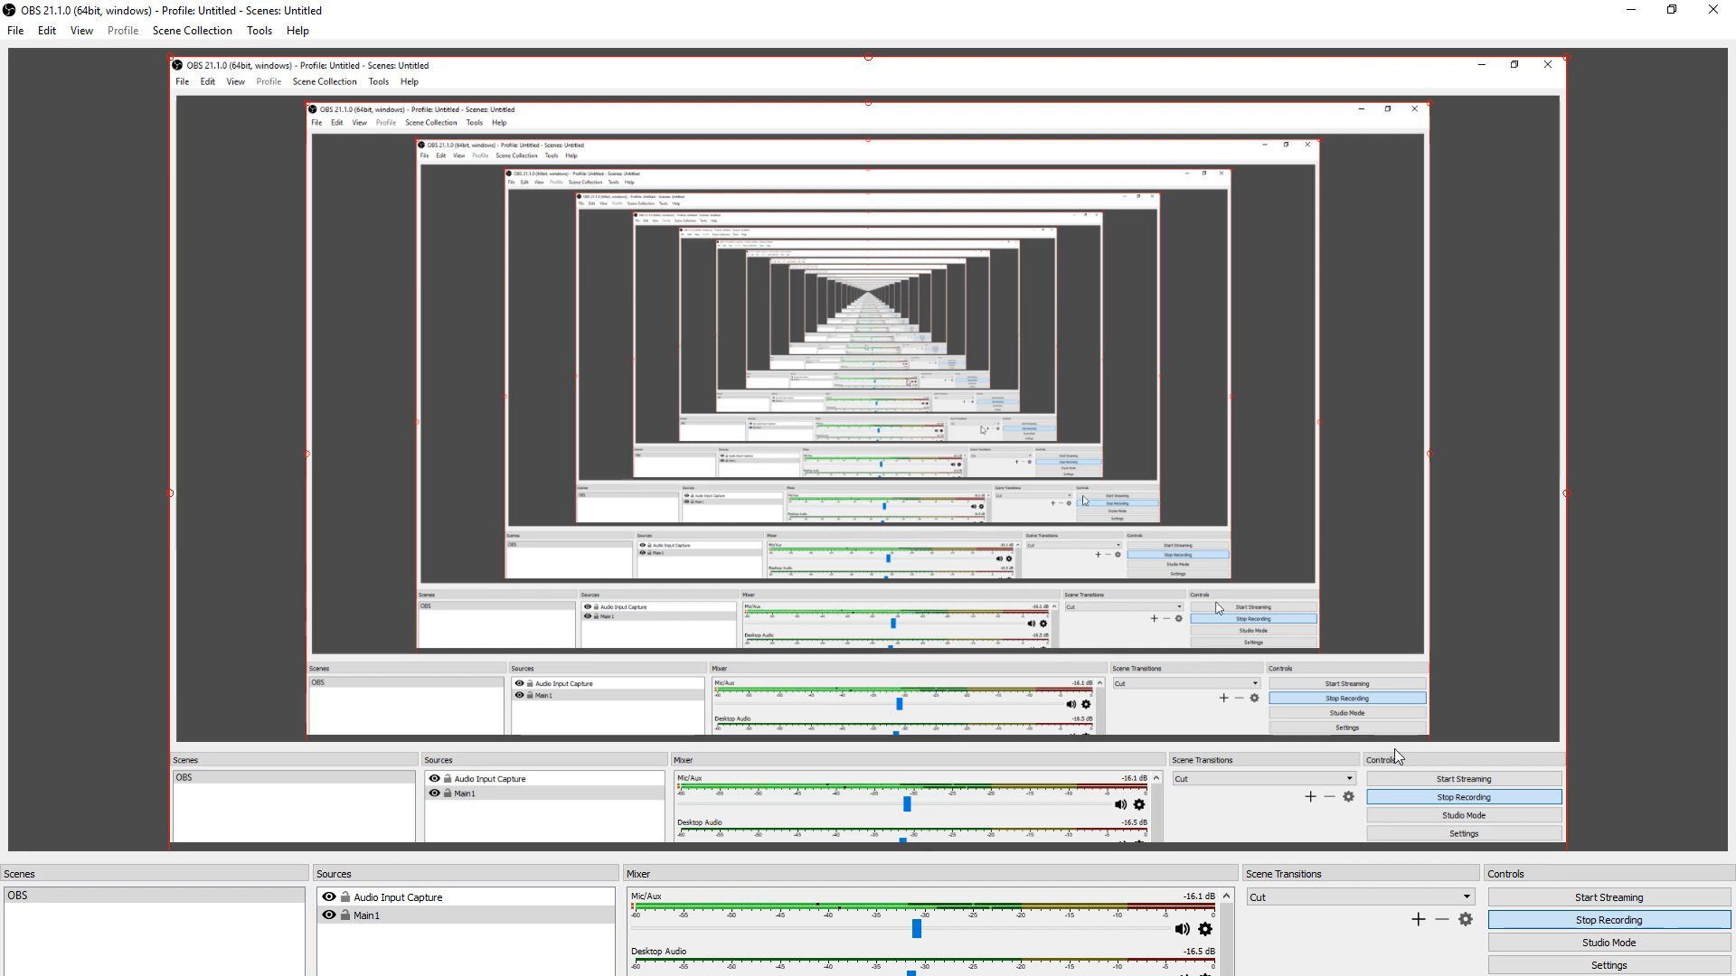
pyautogui.click(1636, 967)
pyautogui.click(480, 287)
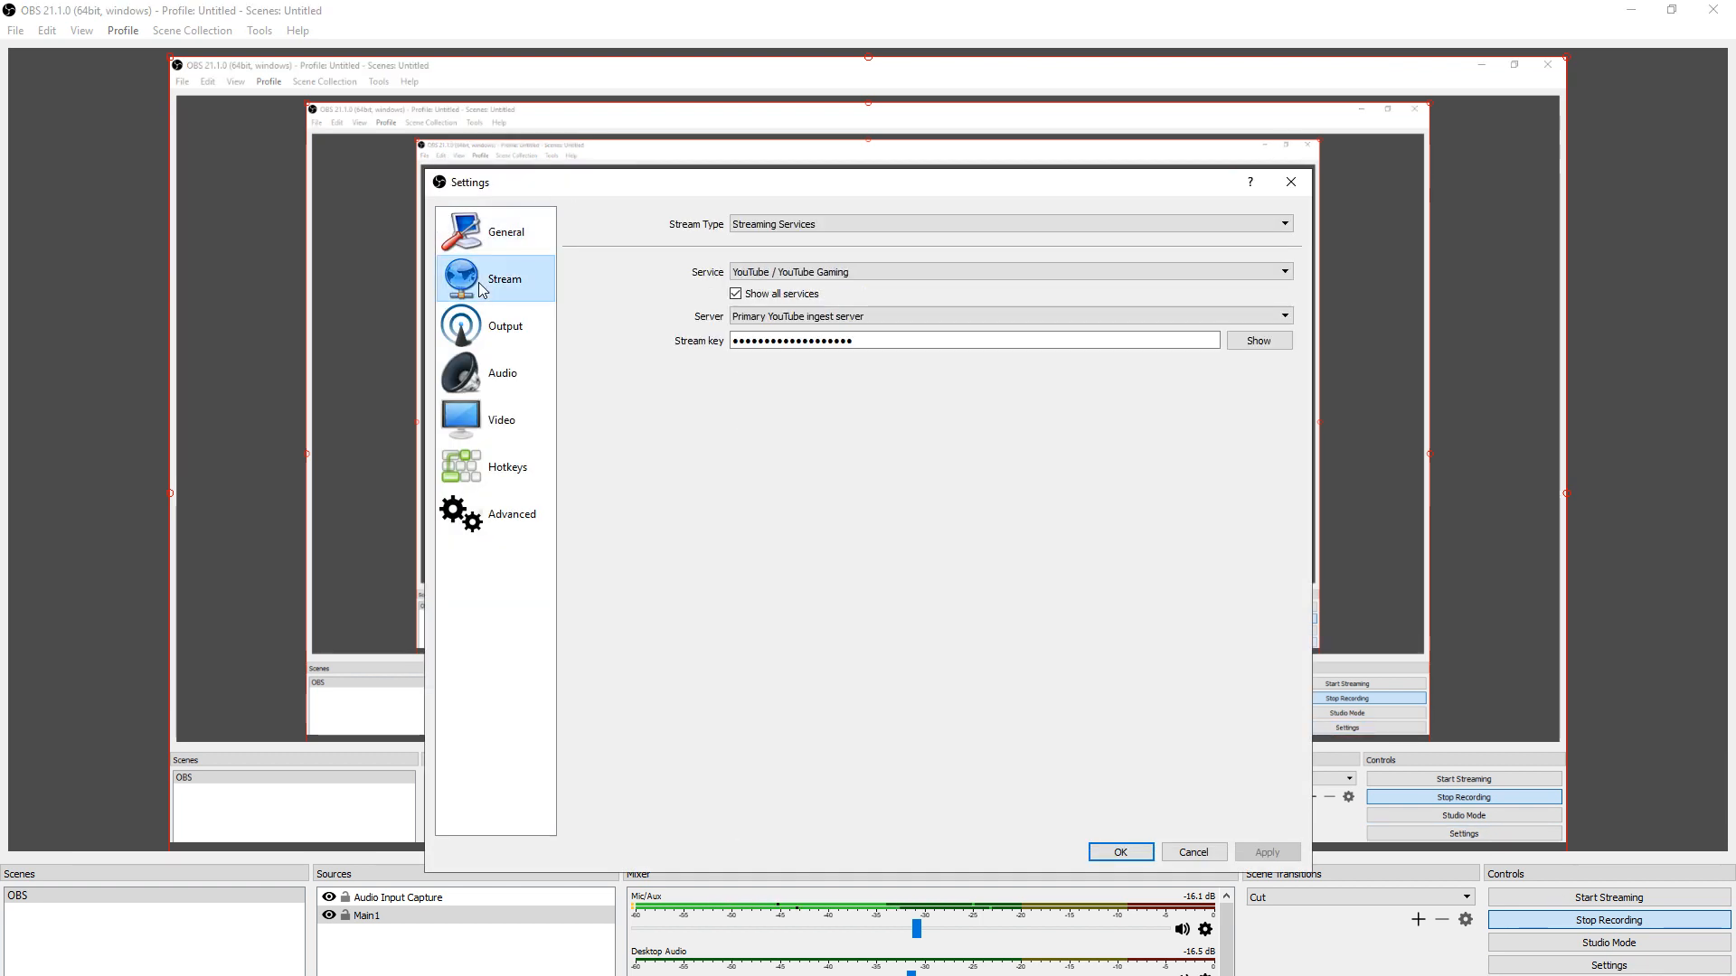
pyautogui.click(956, 270)
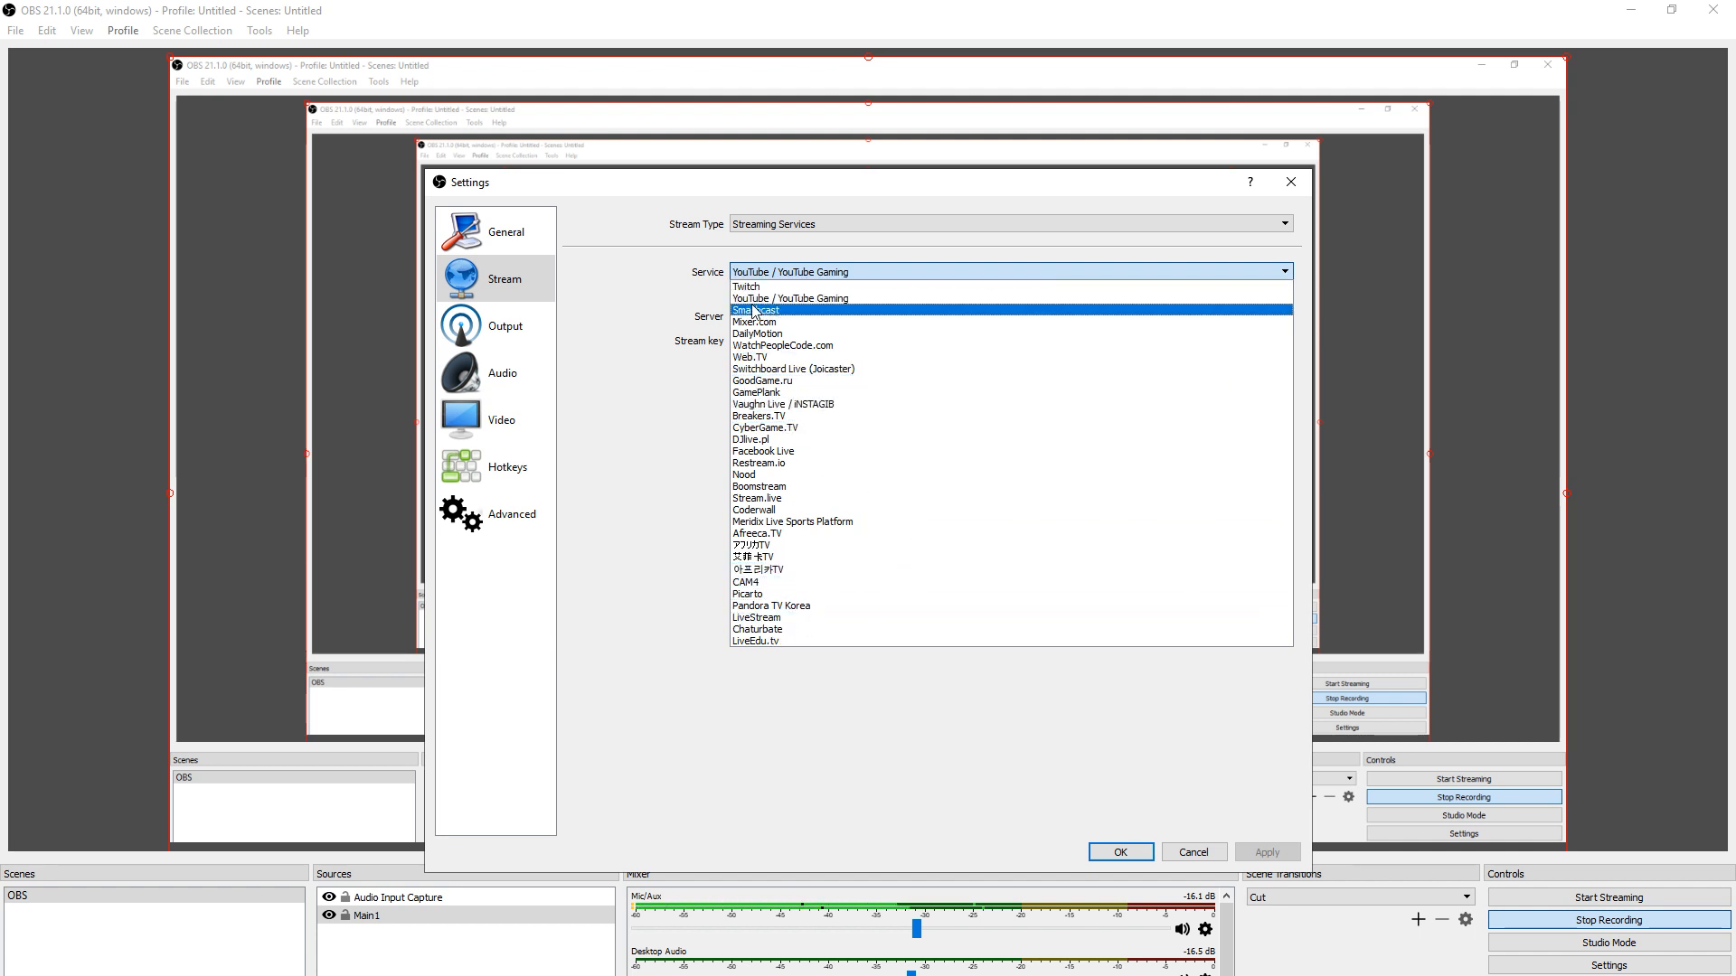
pyautogui.click(799, 299)
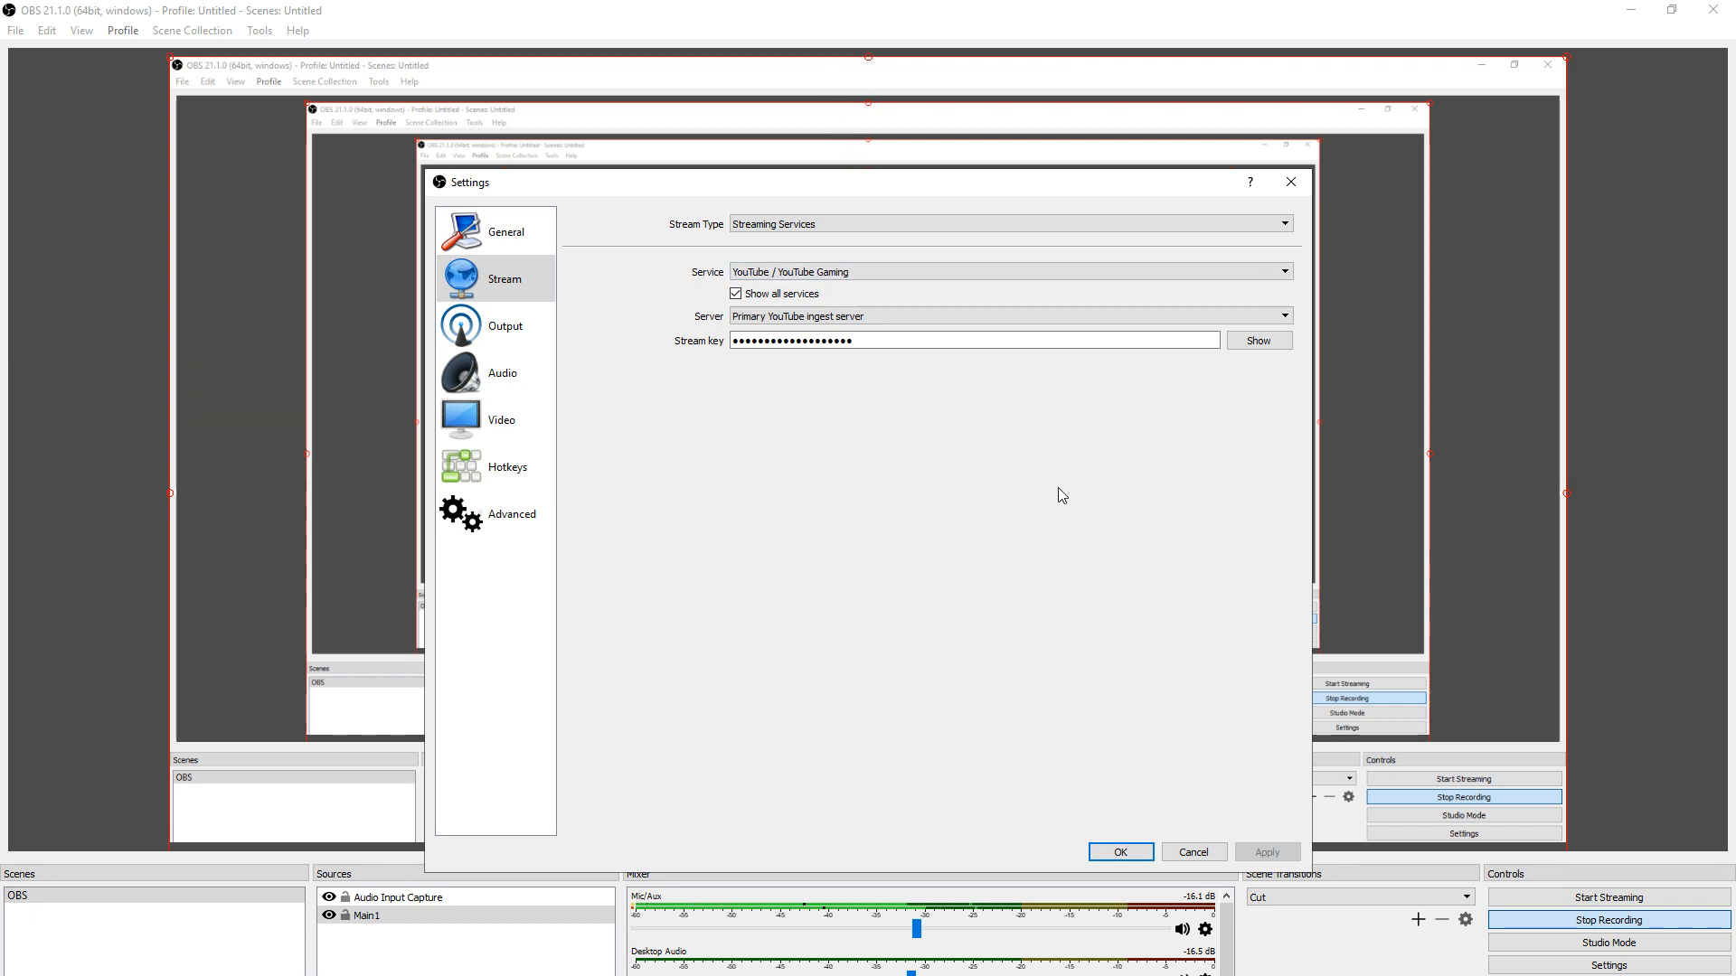
# - Switch to the Chrome browser, search for youtube in a new tab and open the YouTube site
pyautogui.click(463, 975)
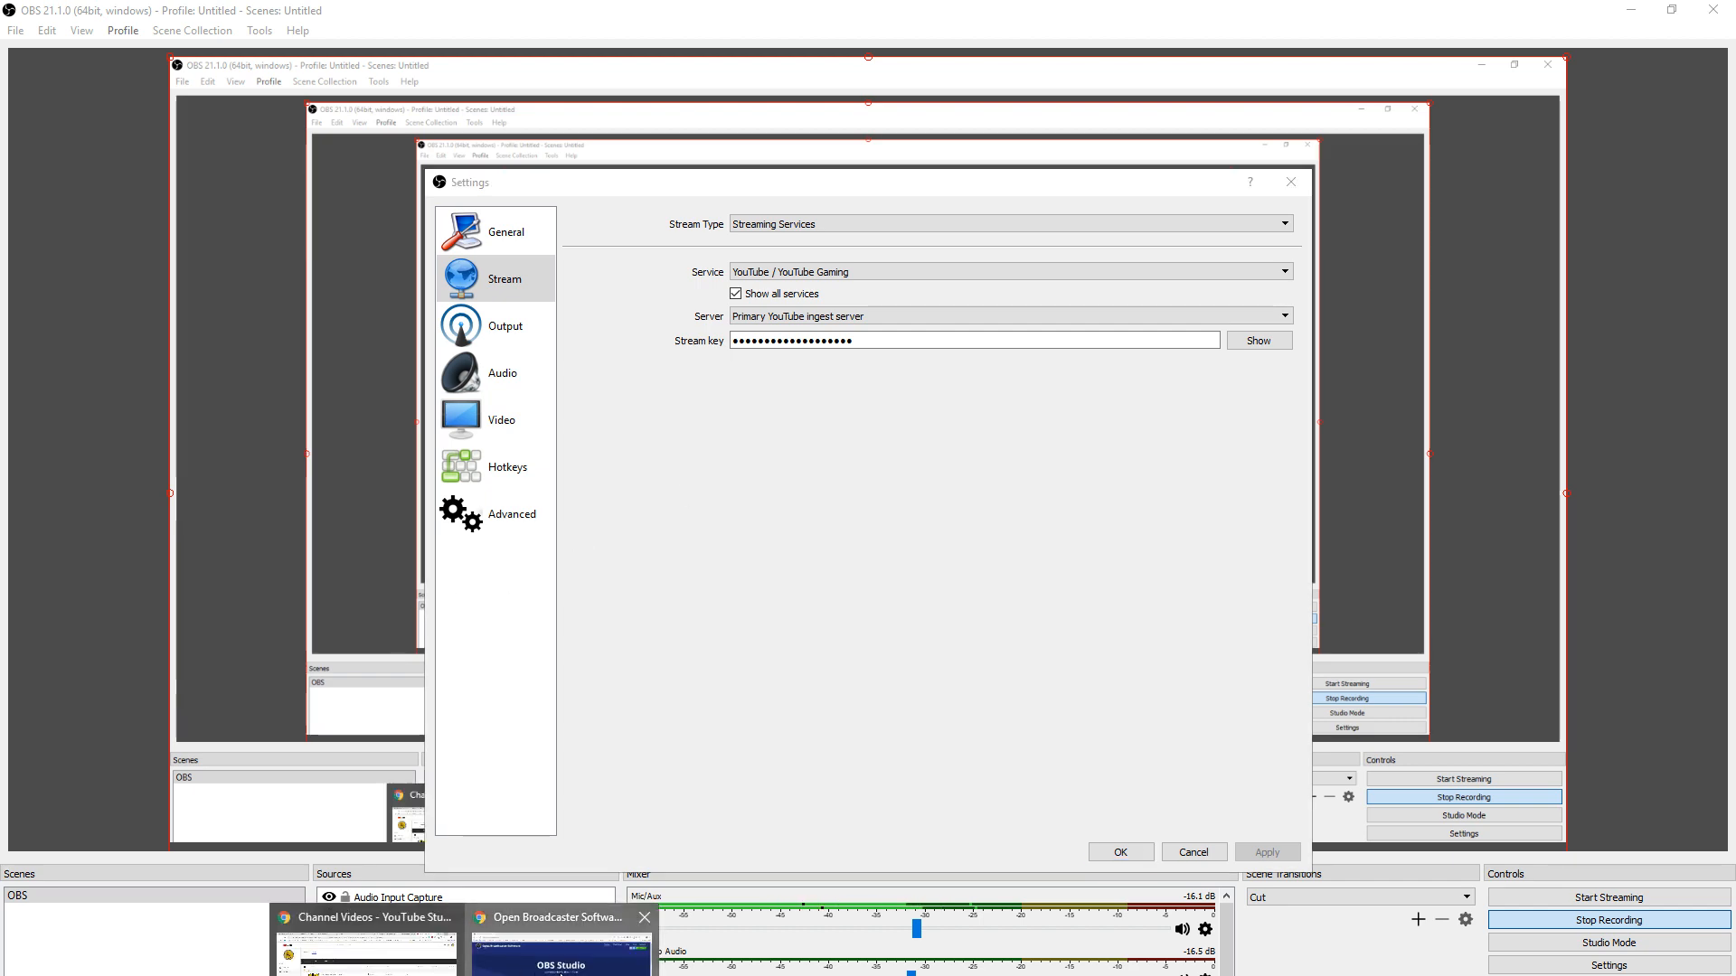
pyautogui.click(560, 953)
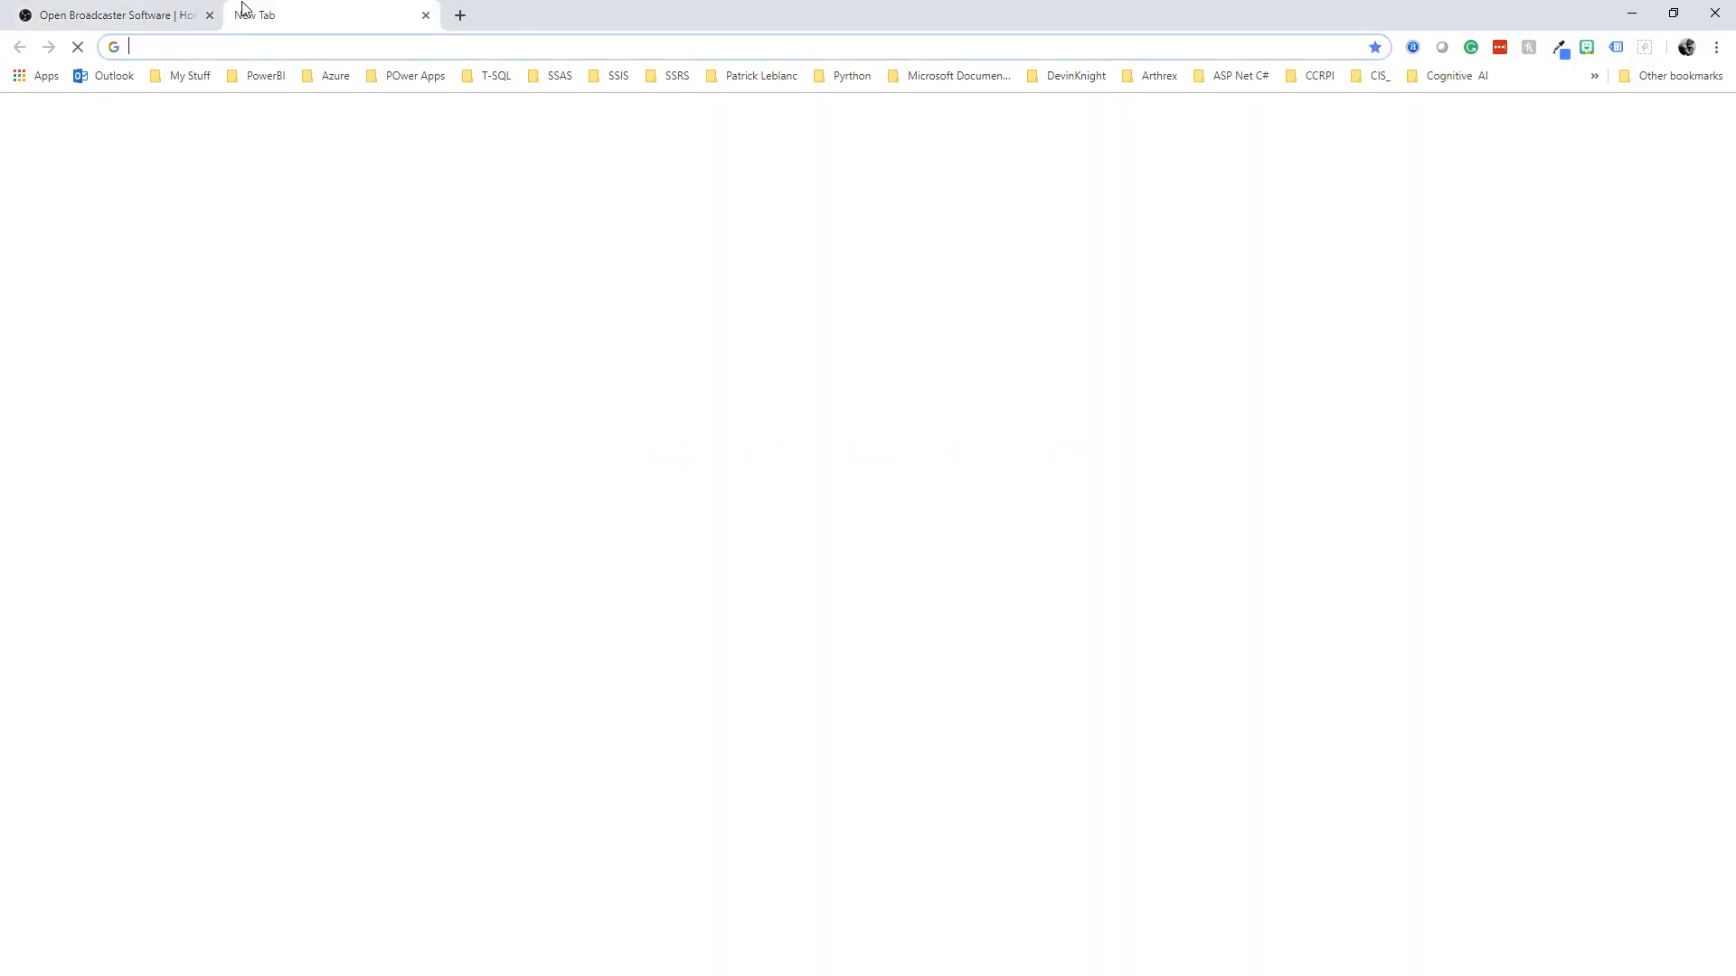
pyautogui.click(244, 16)
pyautogui.write('co')
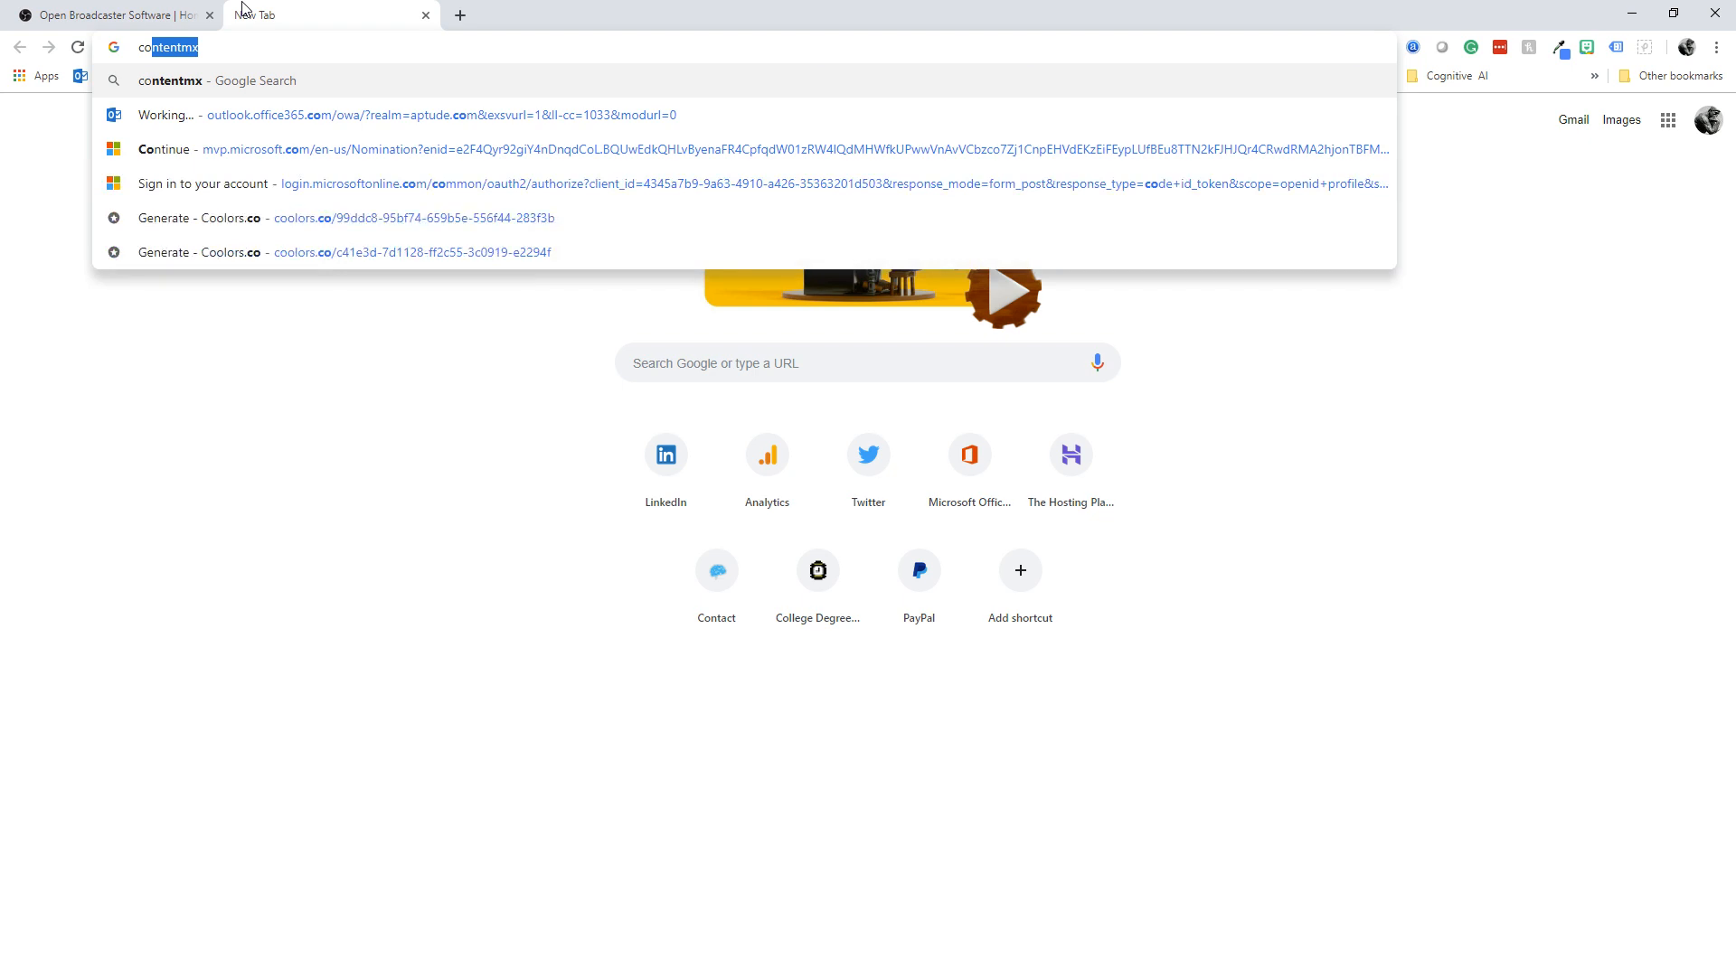
pyautogui.press('BackSpace')
pyautogui.press('BackSpace')
pyautogui.press('BackSpace')
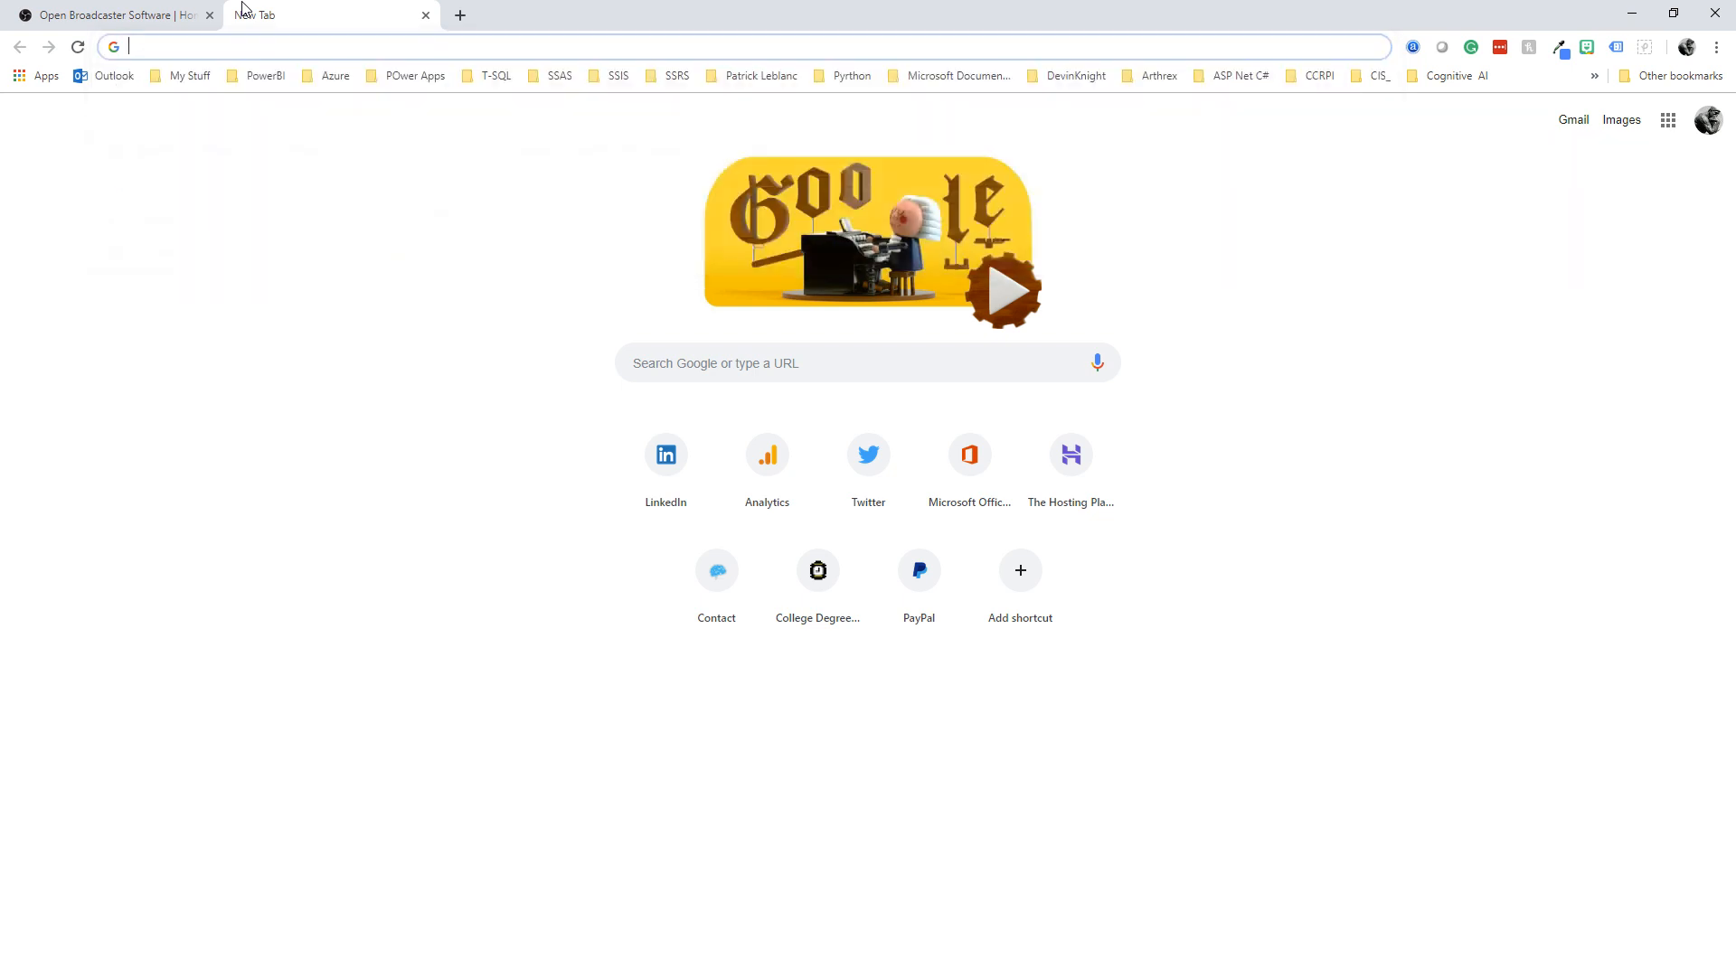
pyautogui.write('youtube')
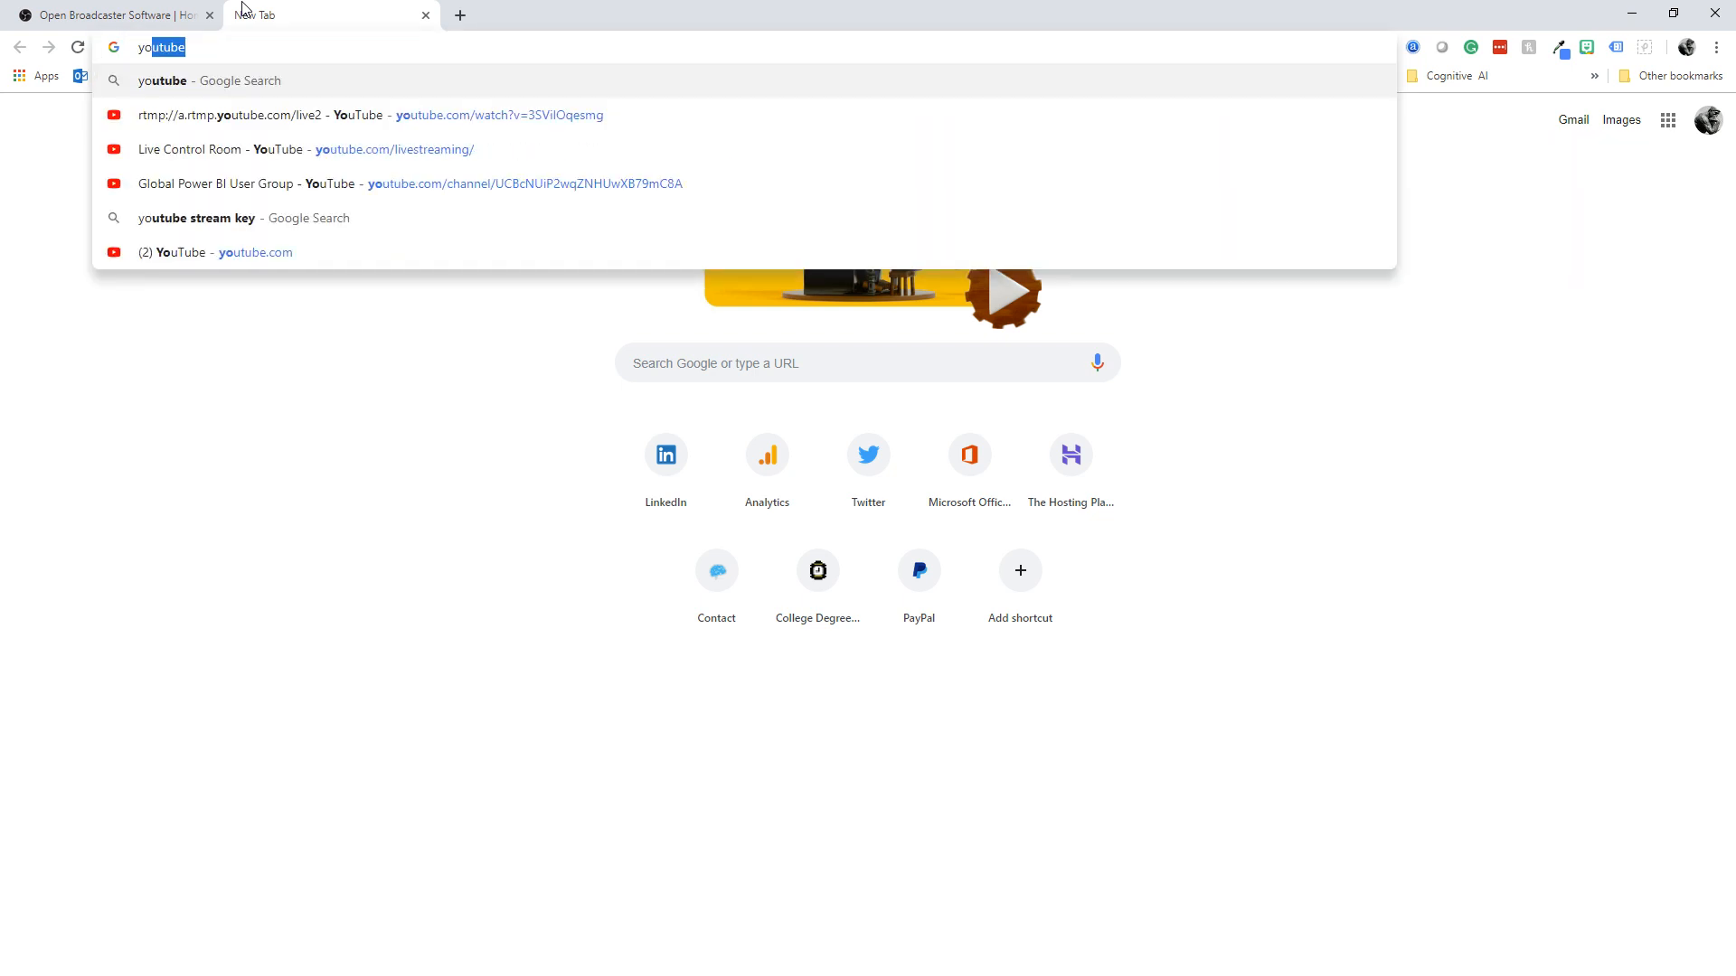
pyautogui.click(175, 83)
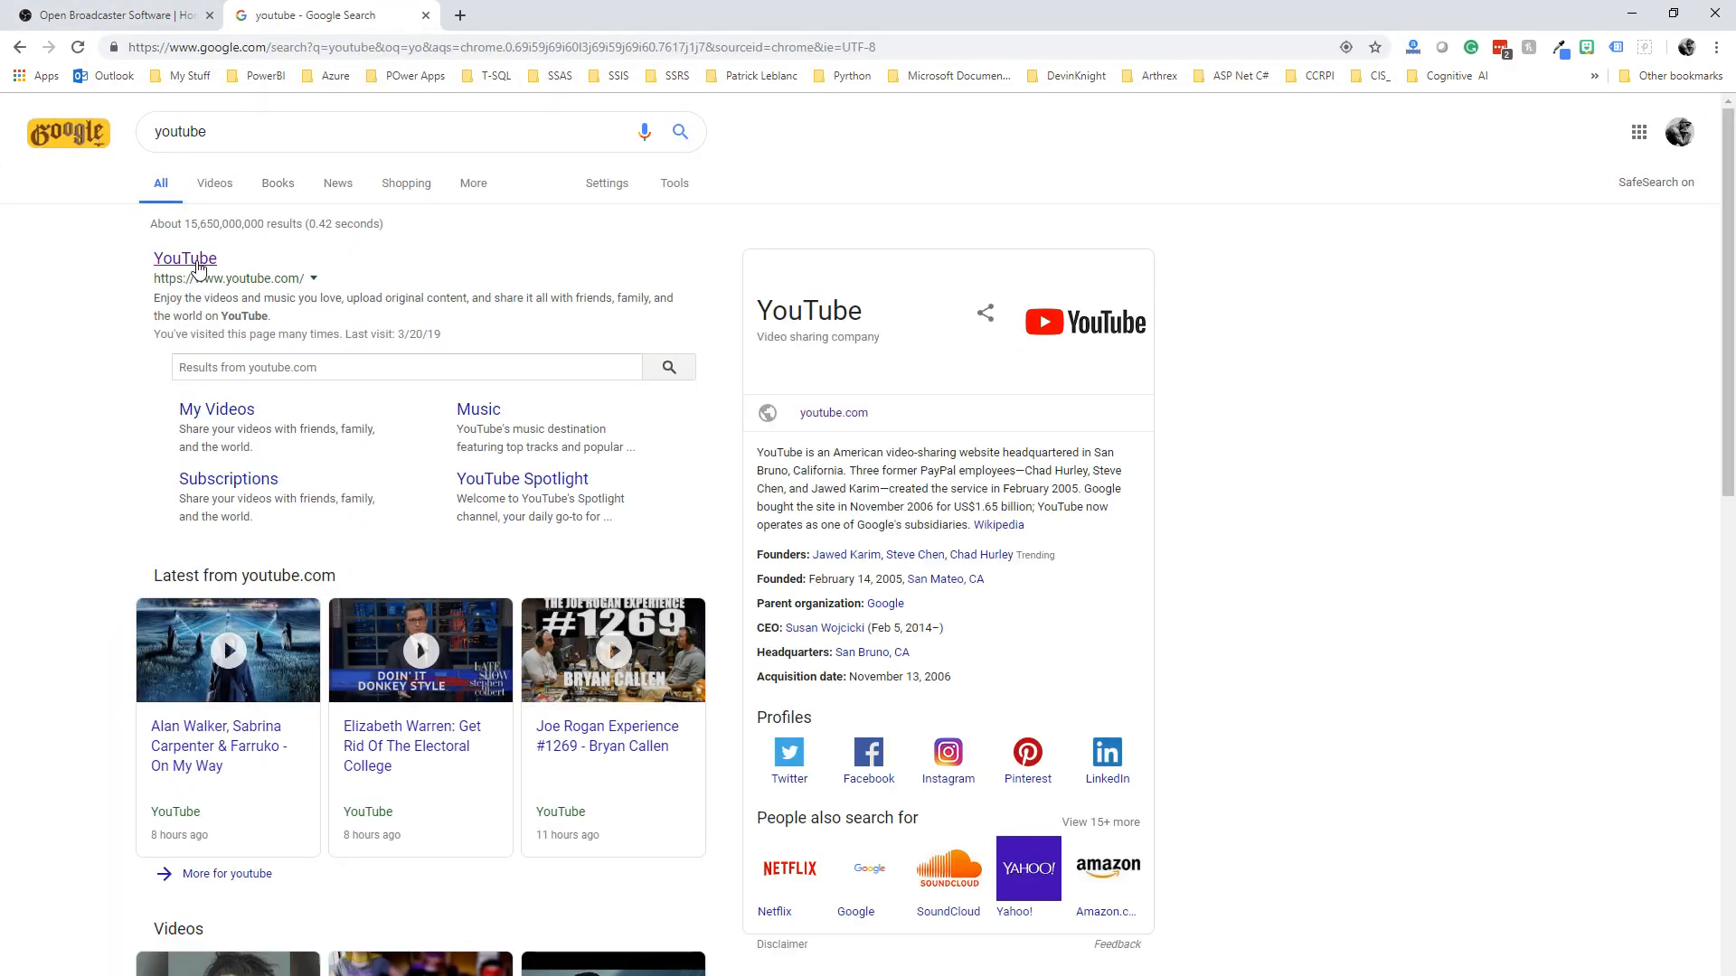
pyautogui.click(188, 263)
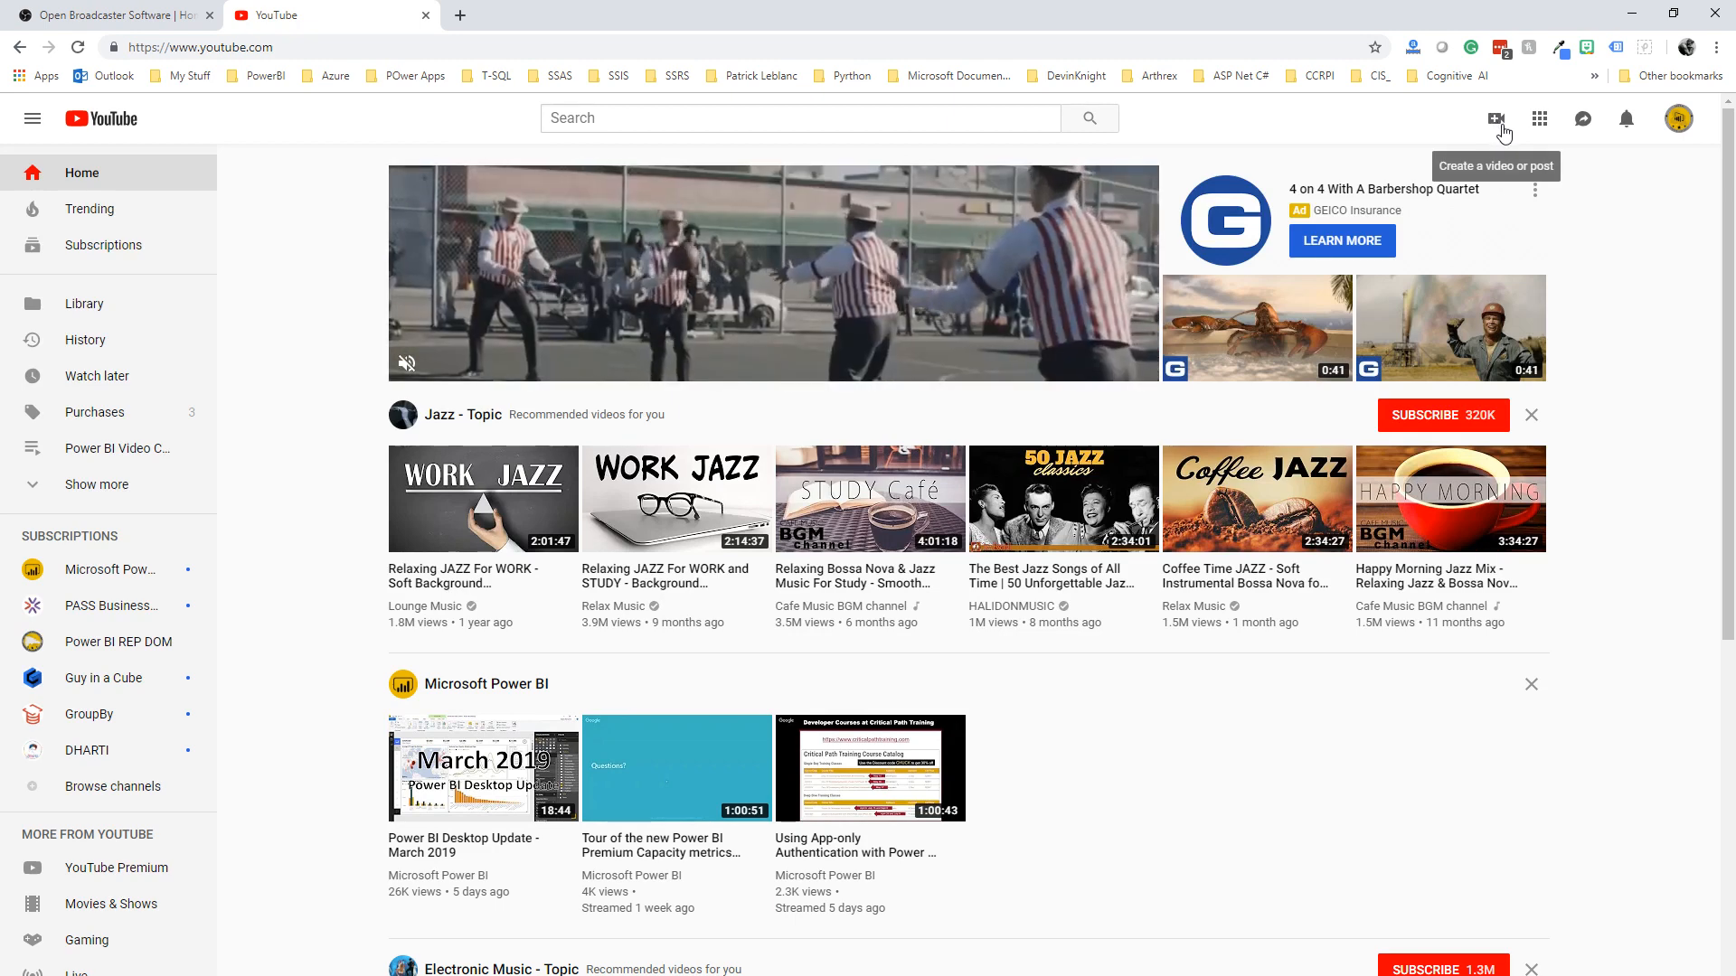
# - Start a new live stream titled as a live OBS webinar by the presenter, with the category Science & Technology
pyautogui.click(1499, 128)
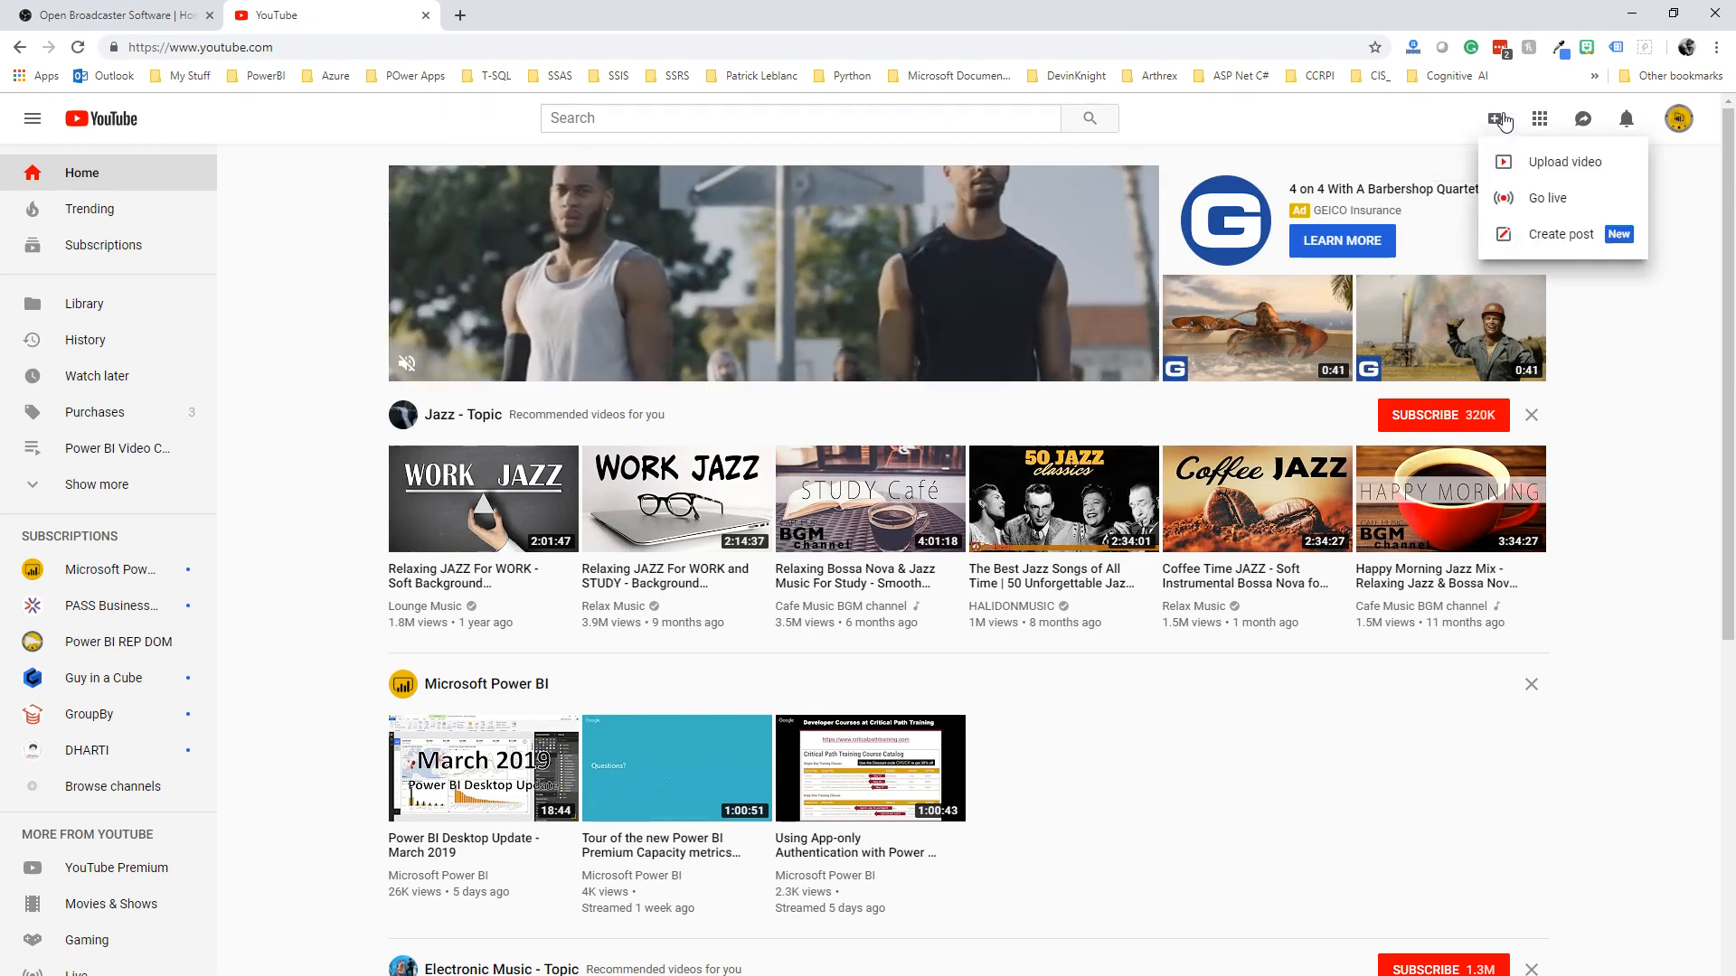
pyautogui.click(1553, 200)
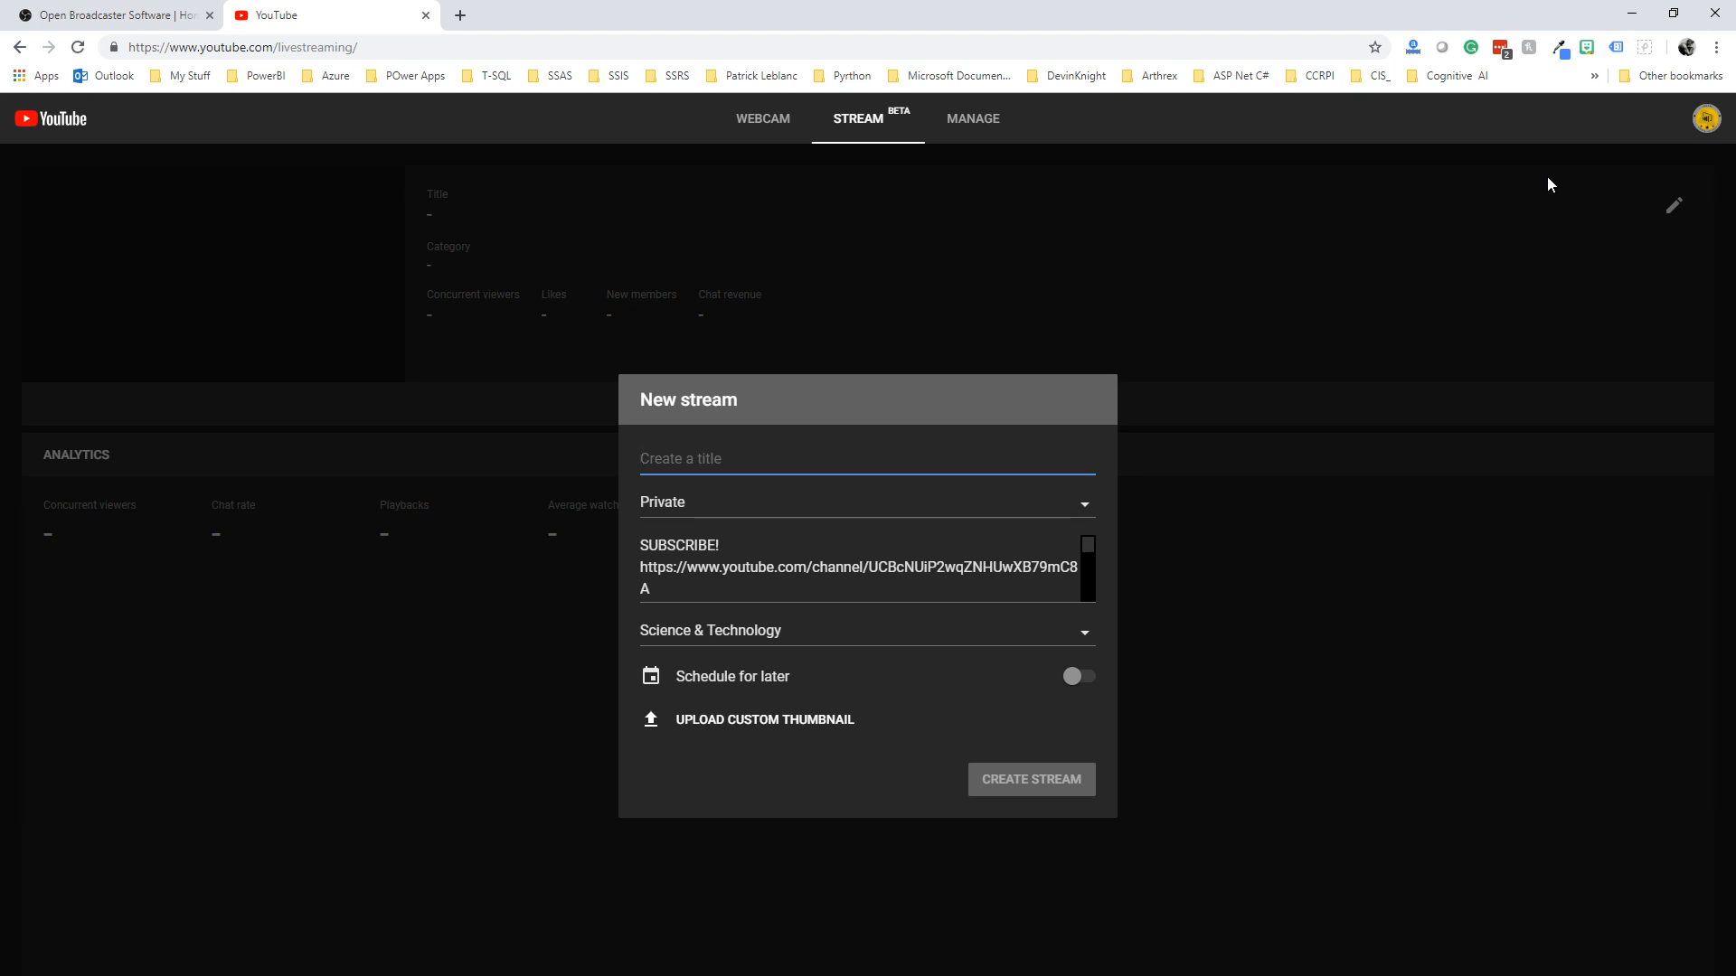
pyautogui.write('Live O')
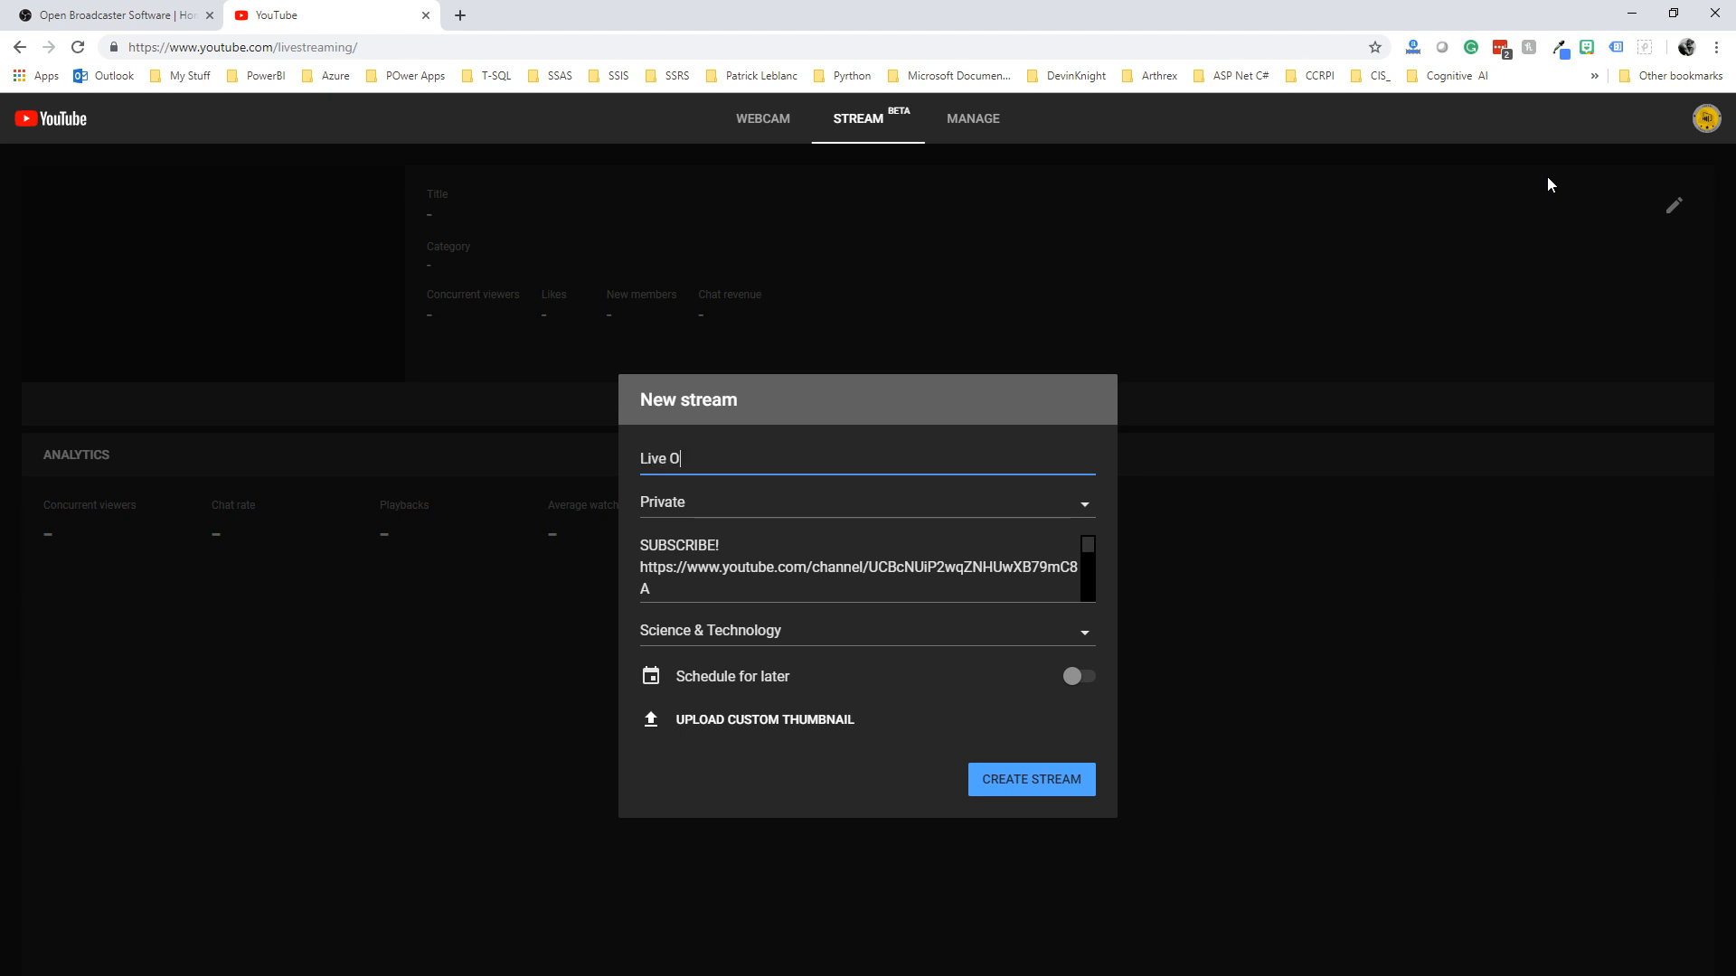
pyautogui.write('BS webinar by Erich Dejesus')
pyautogui.click(1085, 633)
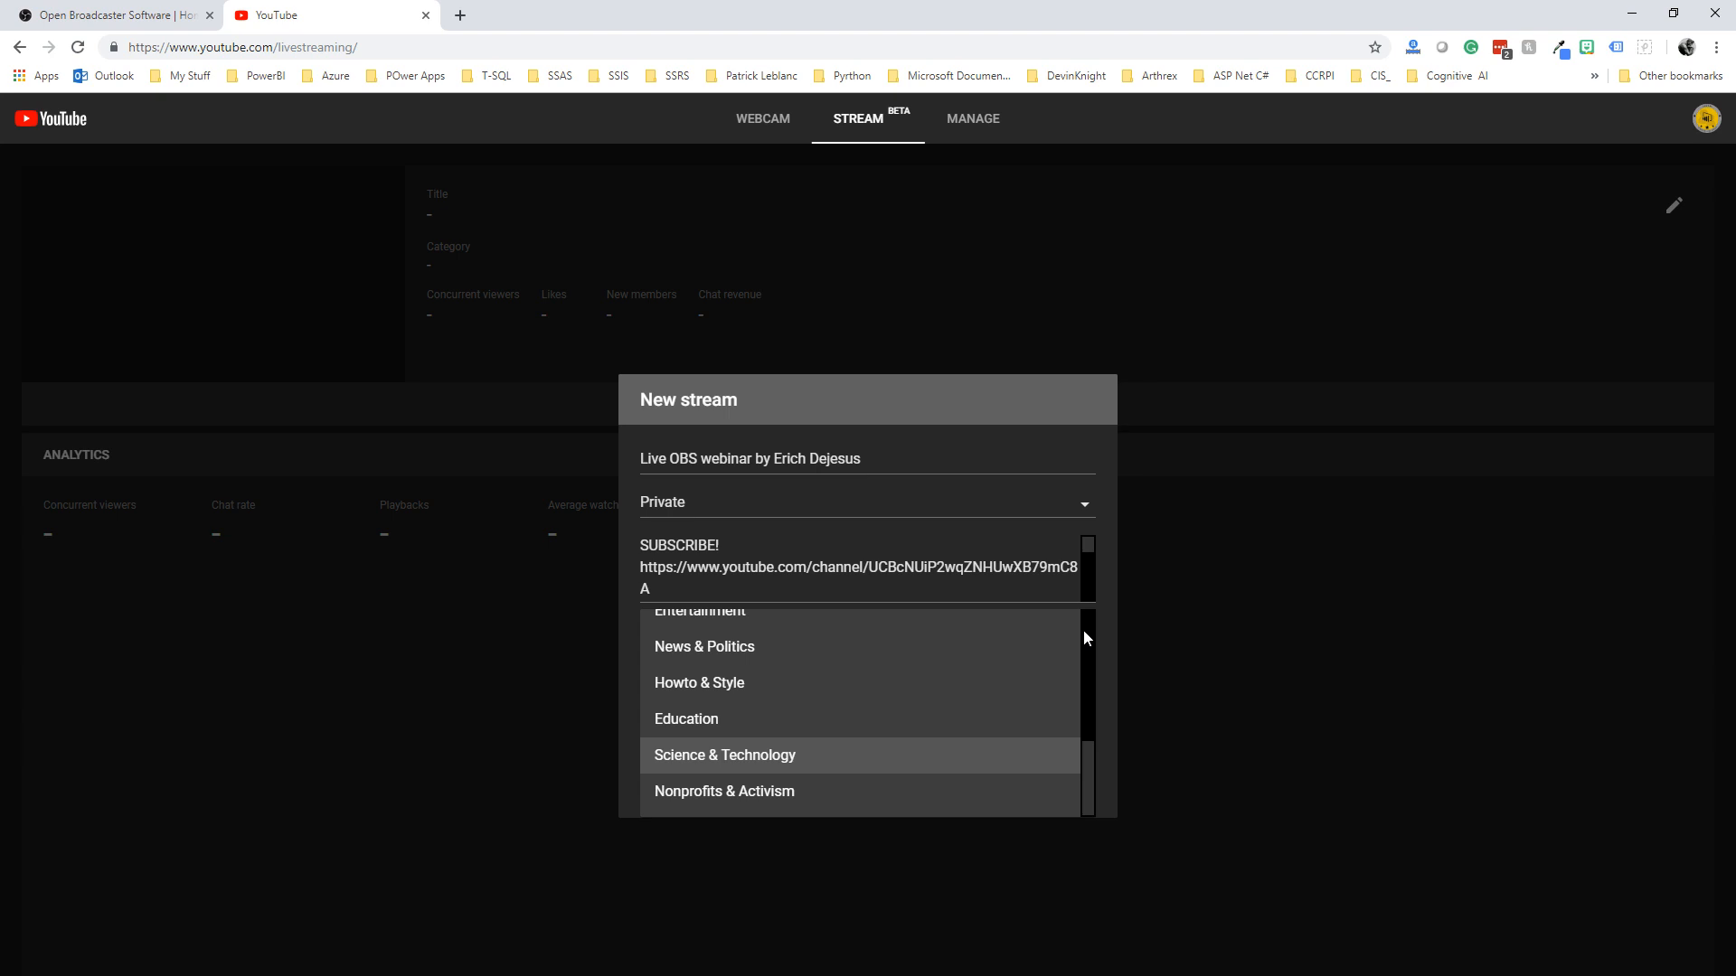
pyautogui.click(904, 758)
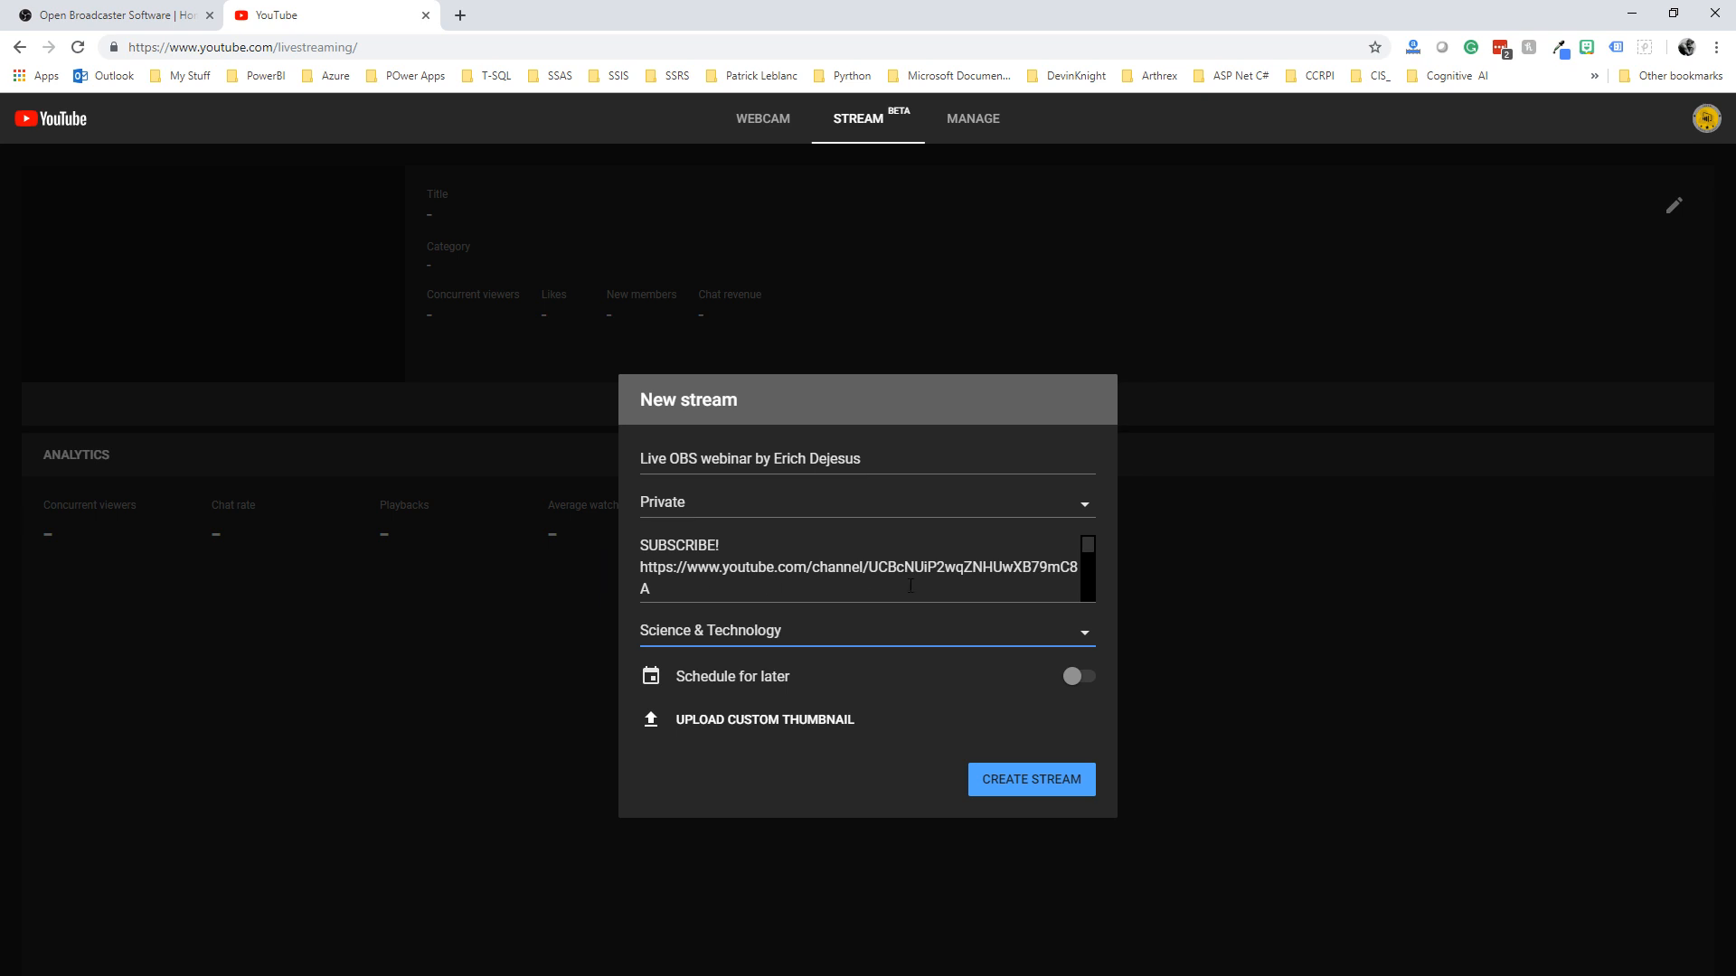
# - Switch to OBS, close its settings without saving, and return to the YouTube stream form in Chrome
pyautogui.hotkey('alt', 'Tab')
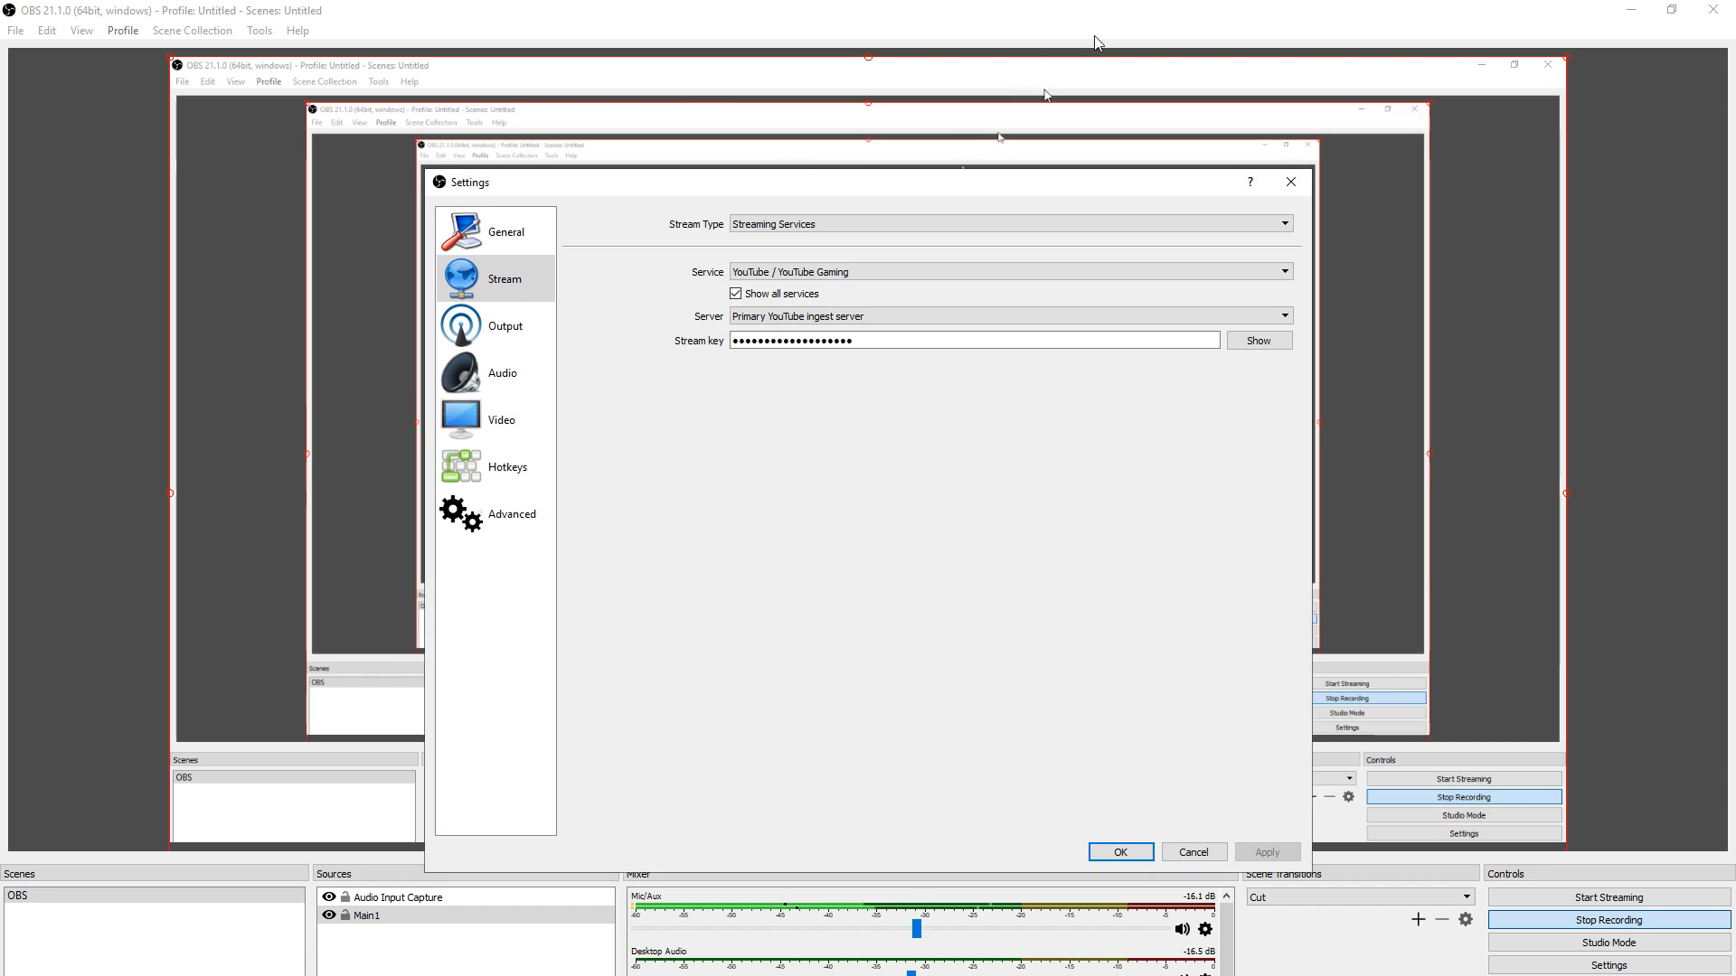
pyautogui.click(1204, 853)
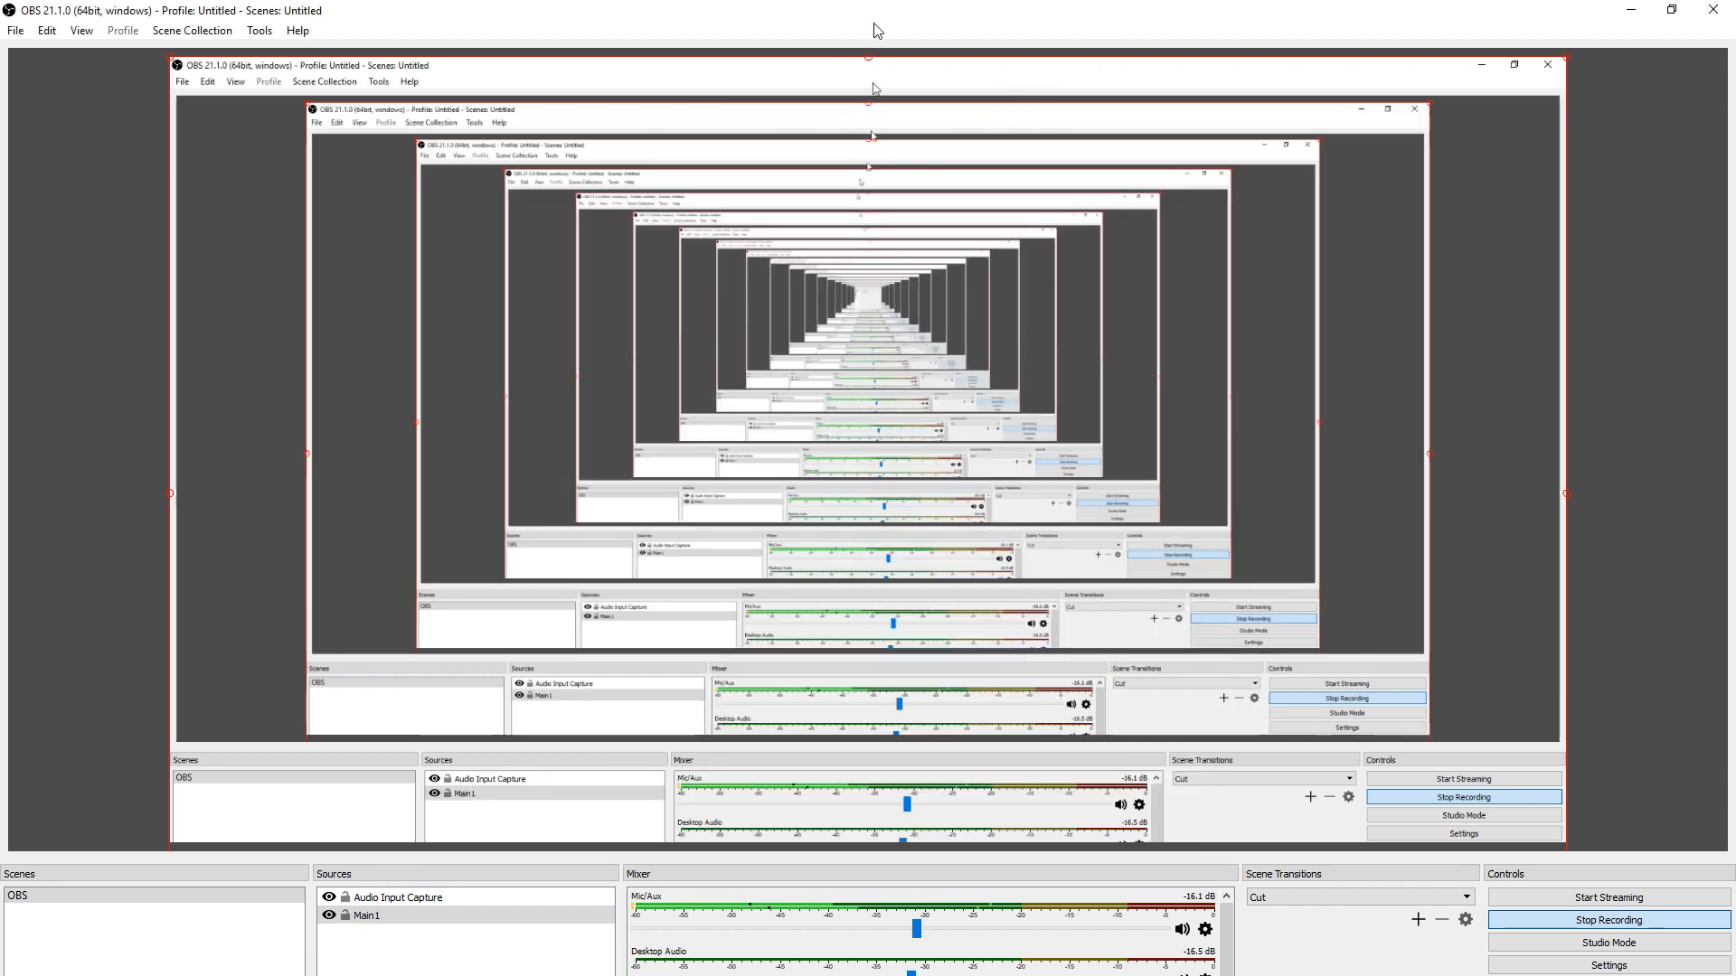
pyautogui.hotkey('alt', 'Tab')
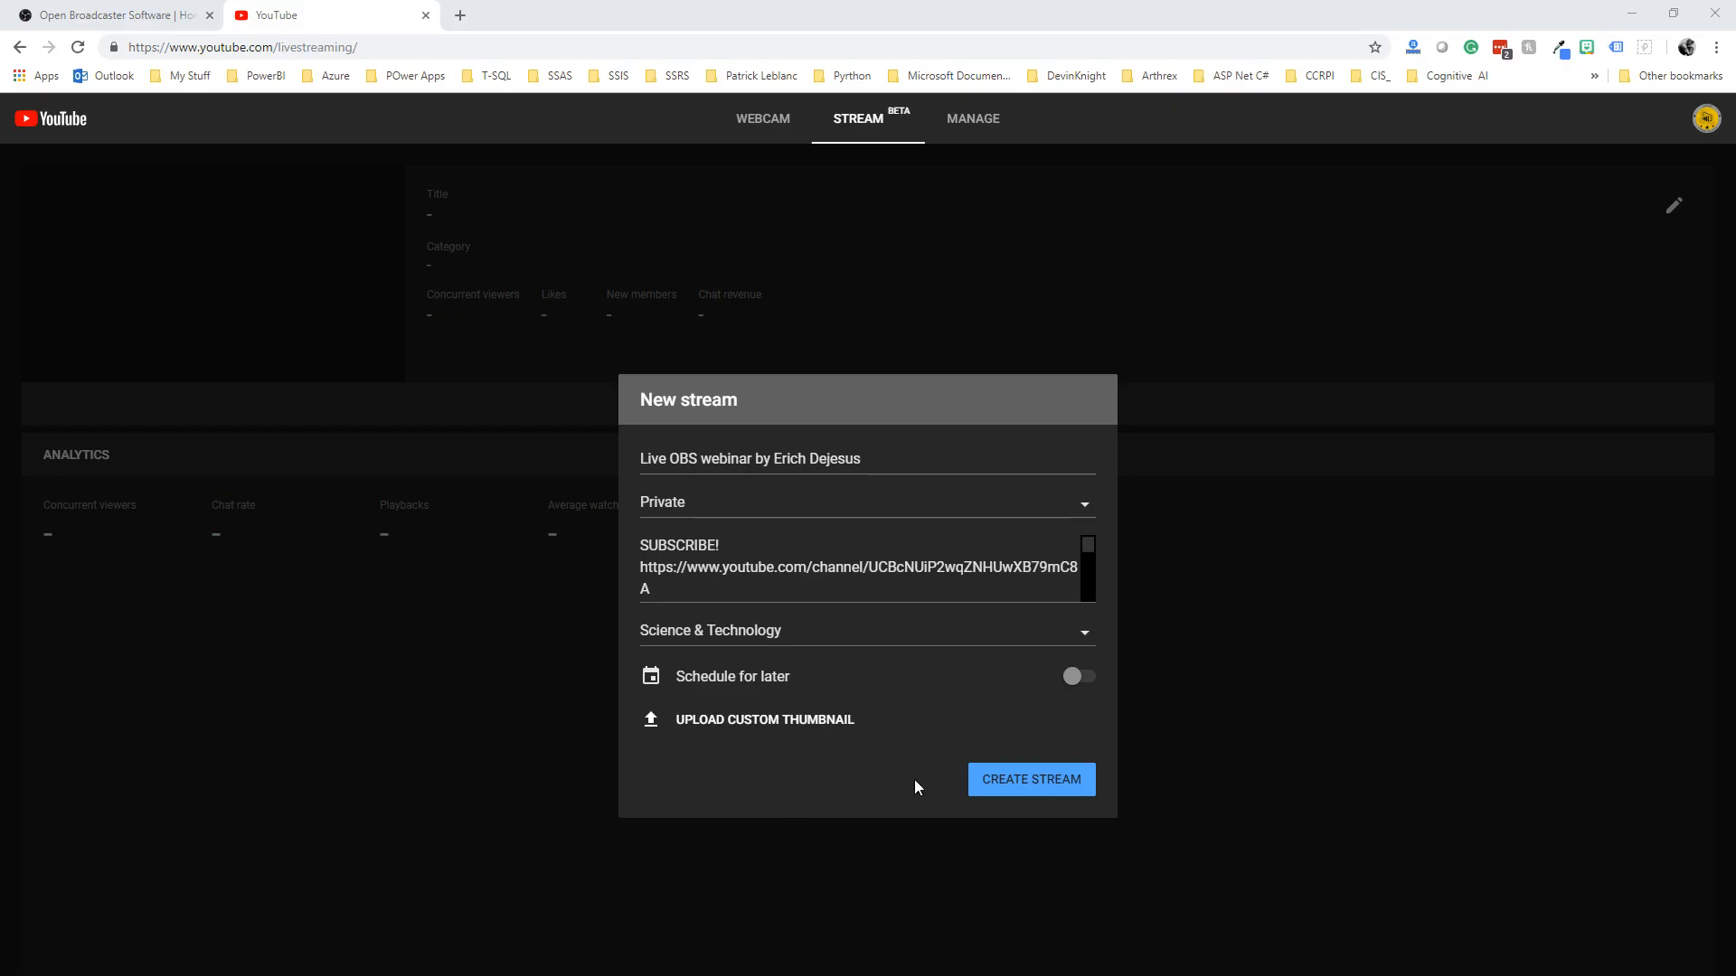
# - Create the stream from the filled-in form and copy its stream key
pyautogui.click(1010, 783)
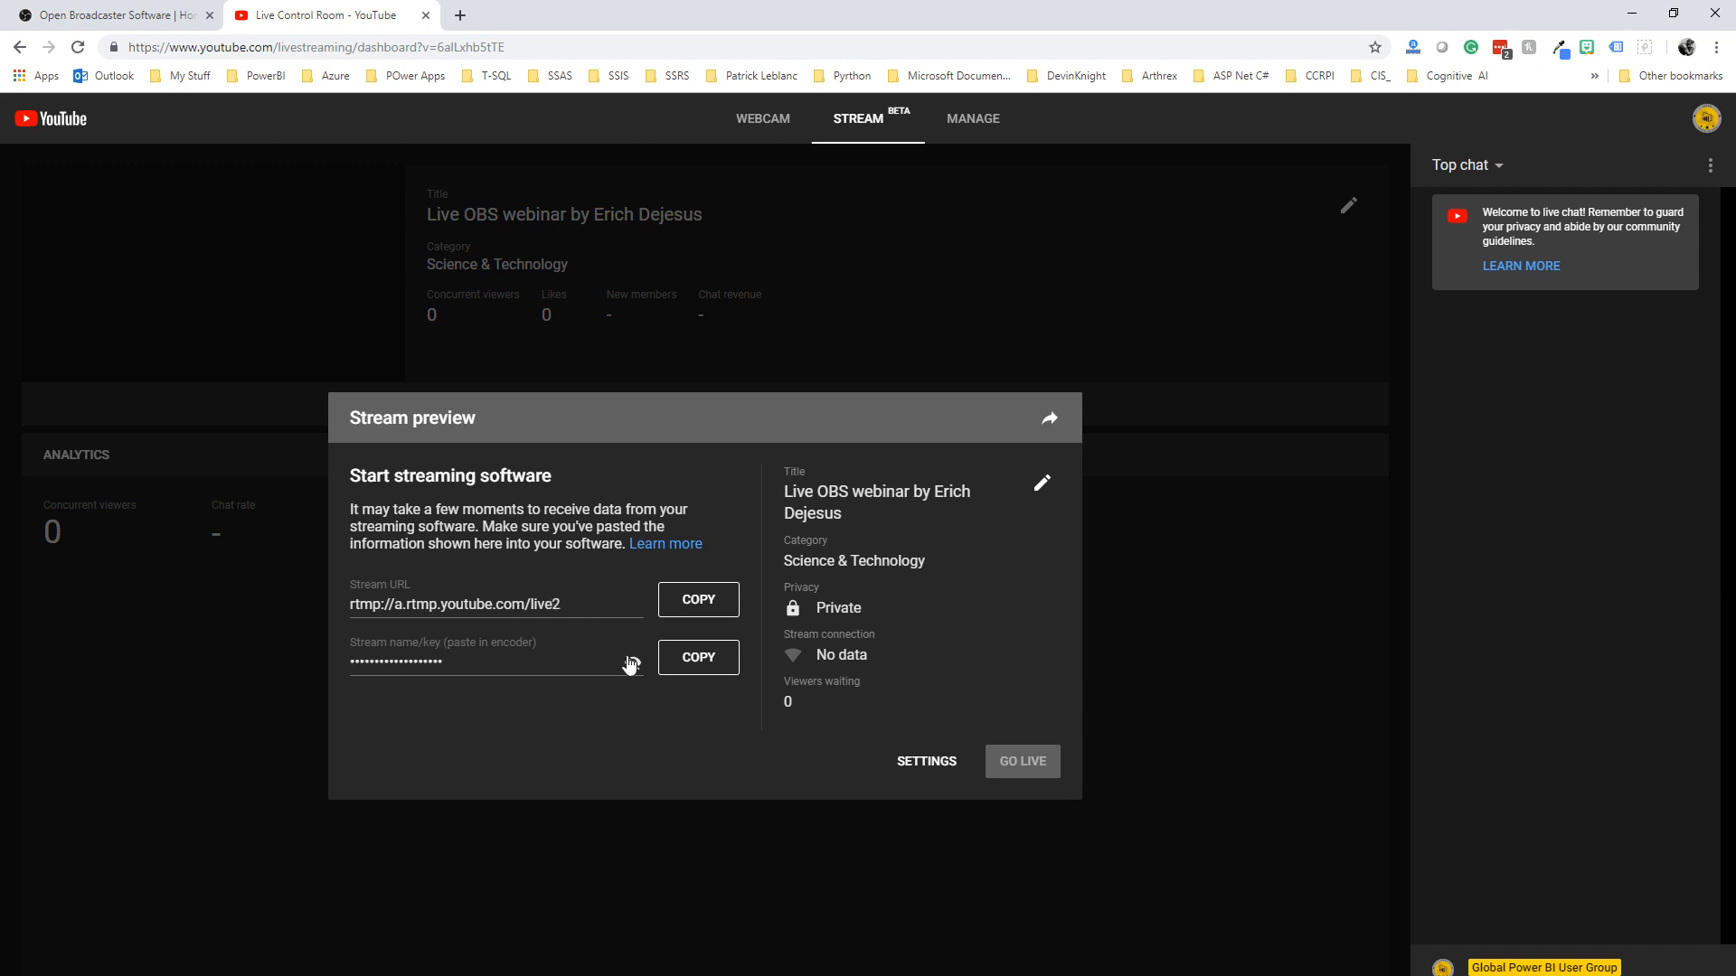
pyautogui.click(717, 668)
pyautogui.click(719, 669)
# - Edit the stream details to make its privacy Public and save the change
pyautogui.click(1039, 486)
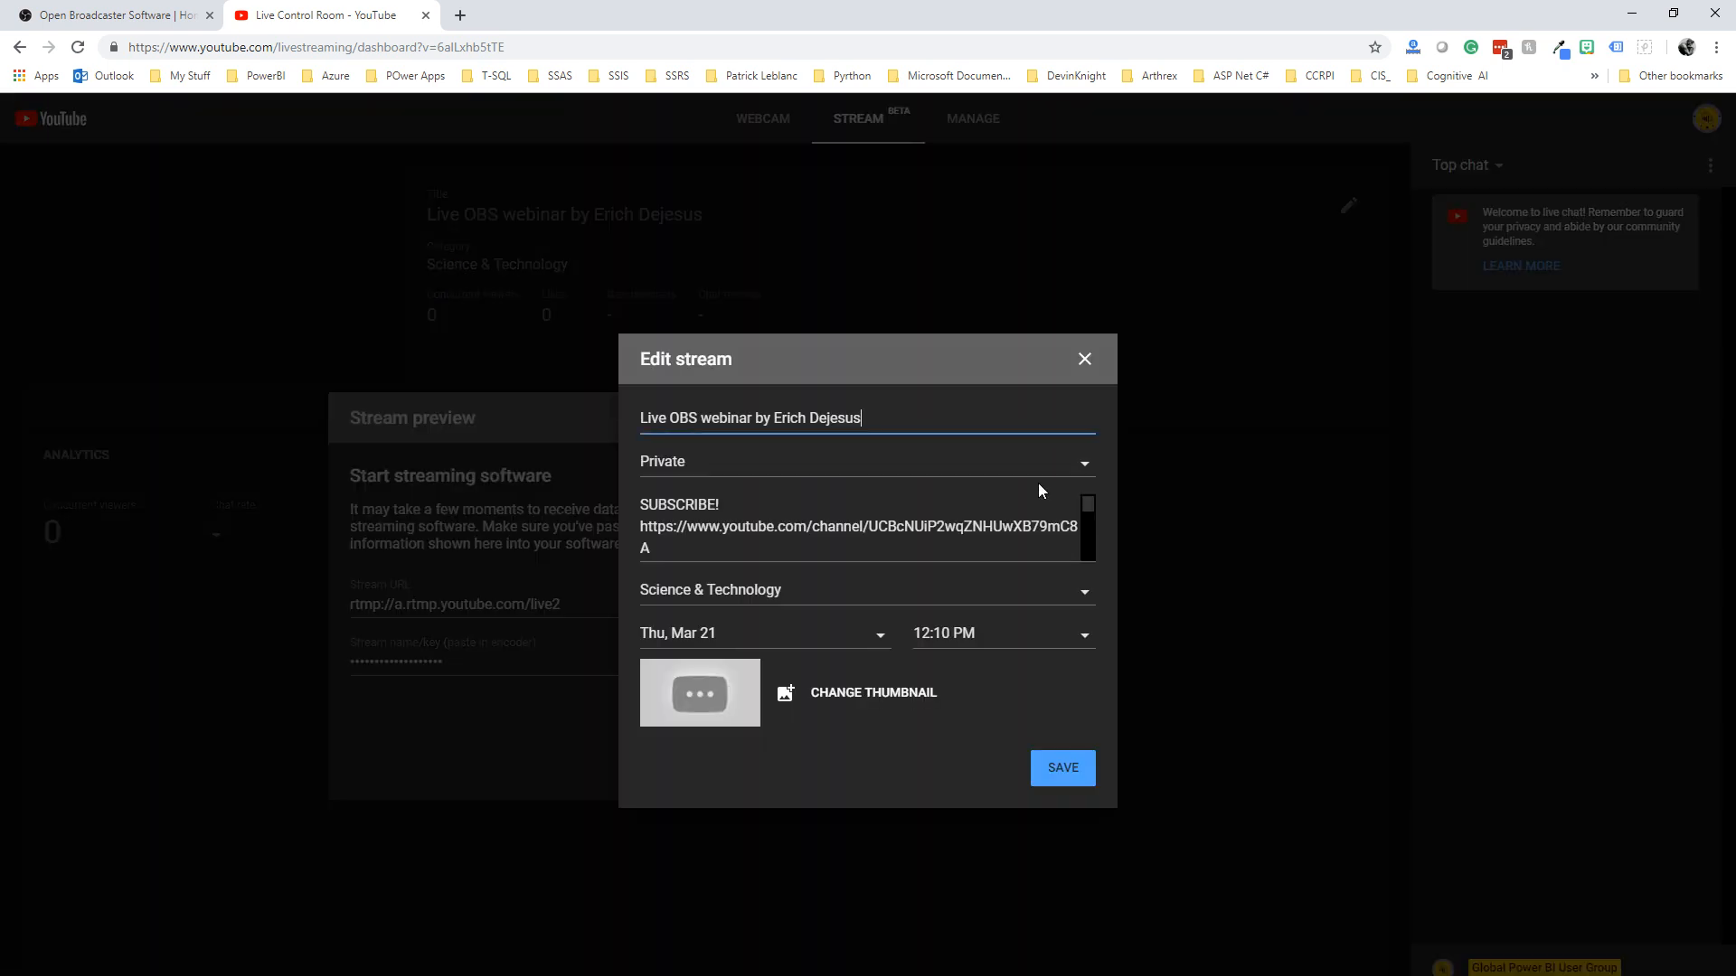
pyautogui.scroll(-5, 954, 550)
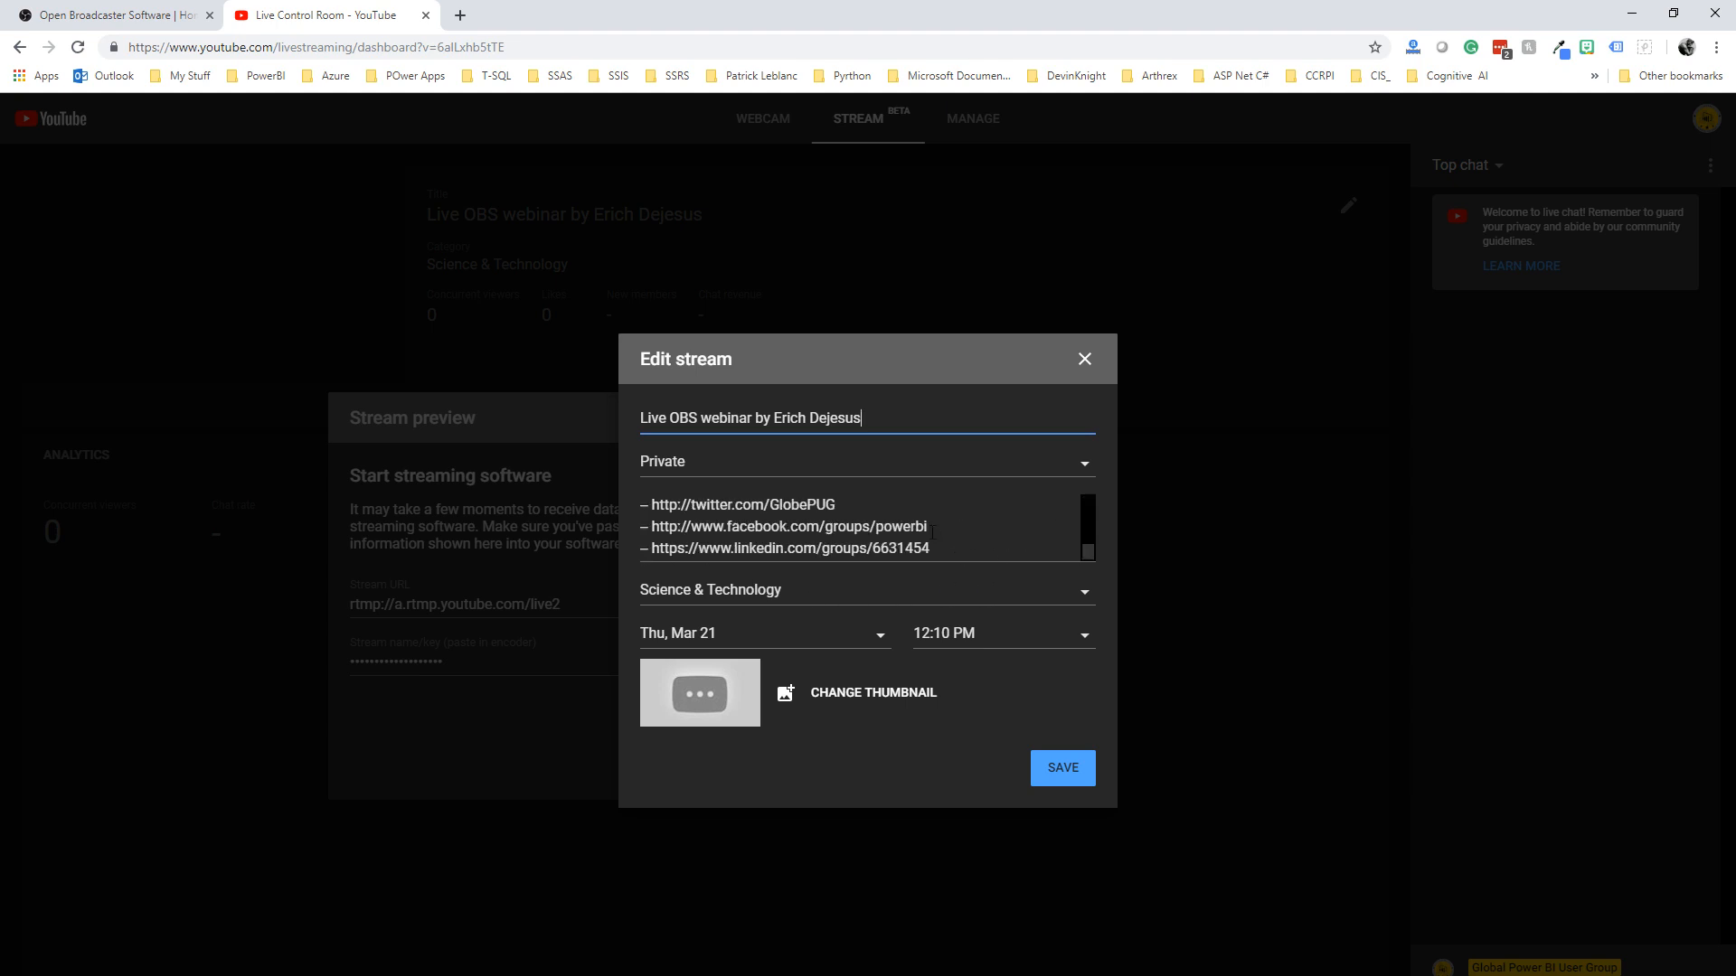
pyautogui.scroll(5, 933, 532)
pyautogui.click(837, 468)
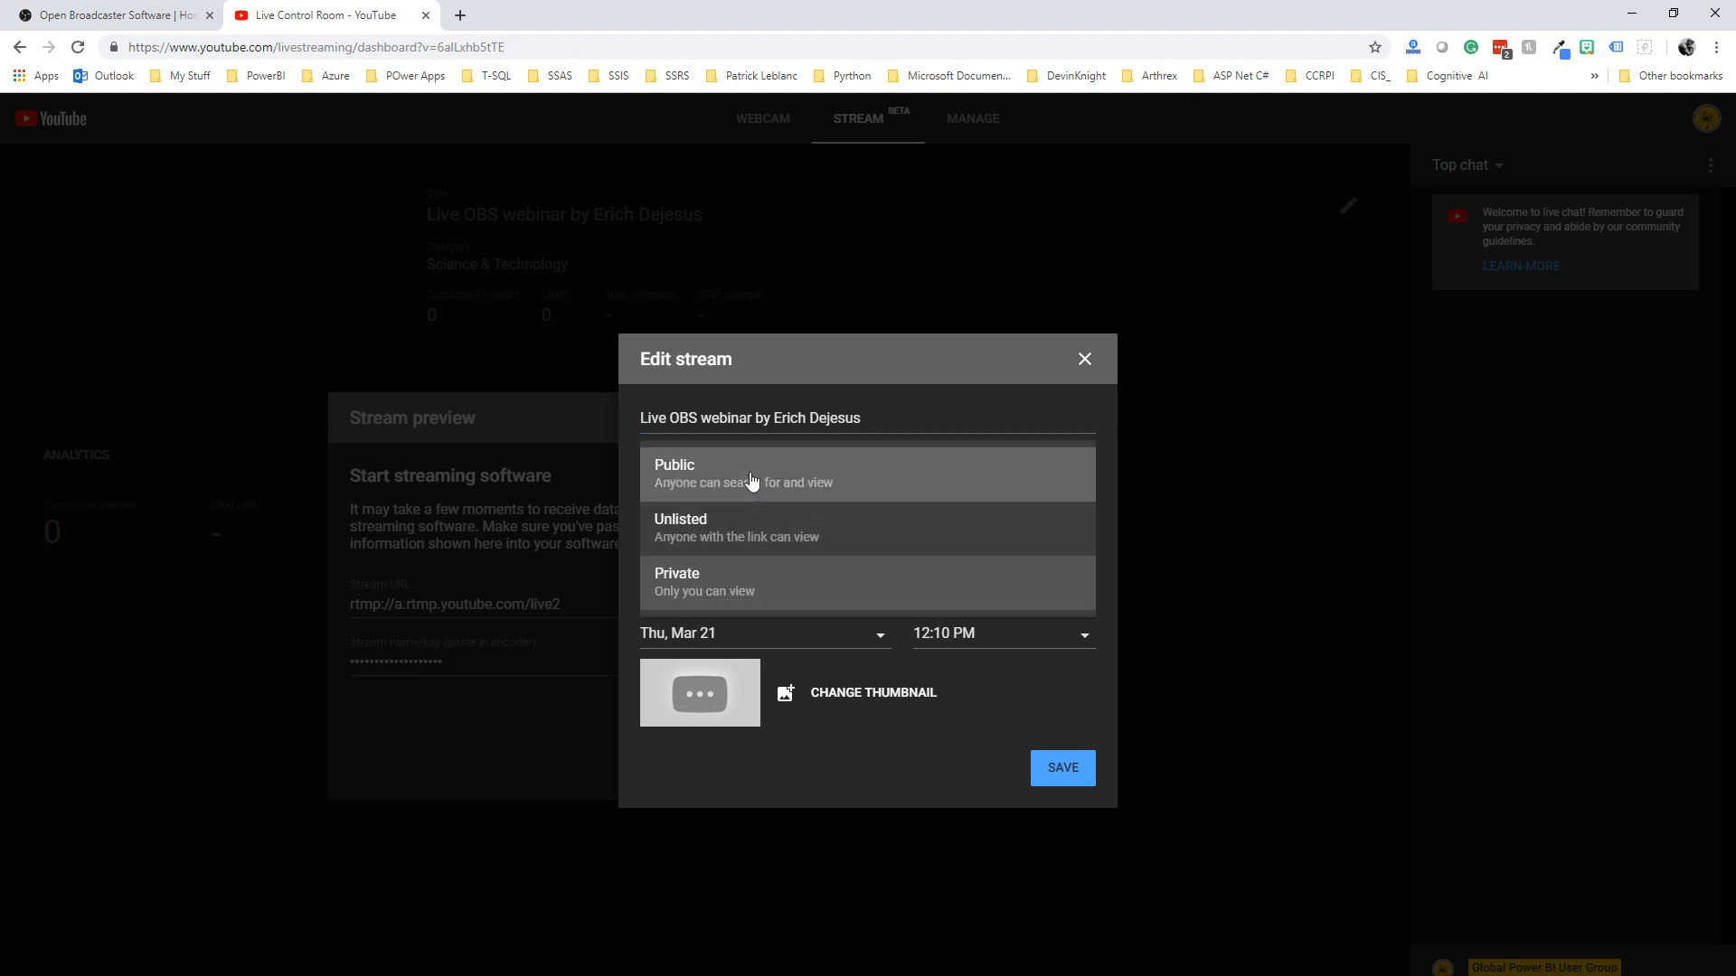
pyautogui.click(756, 481)
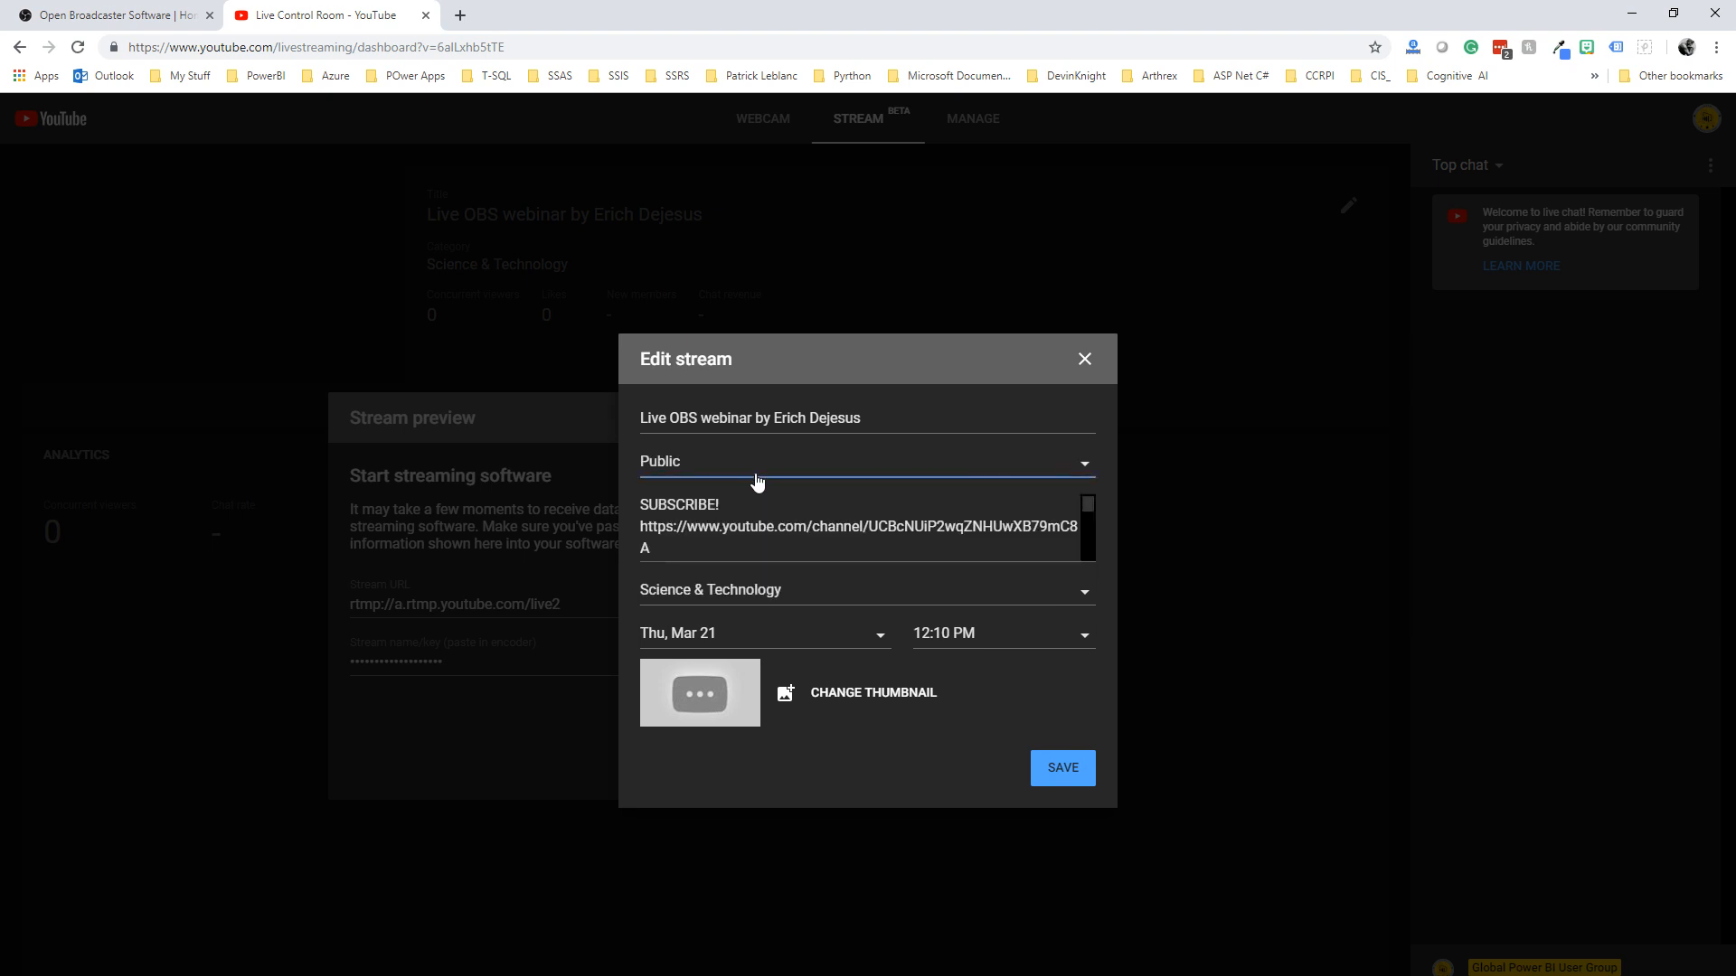
pyautogui.click(903, 476)
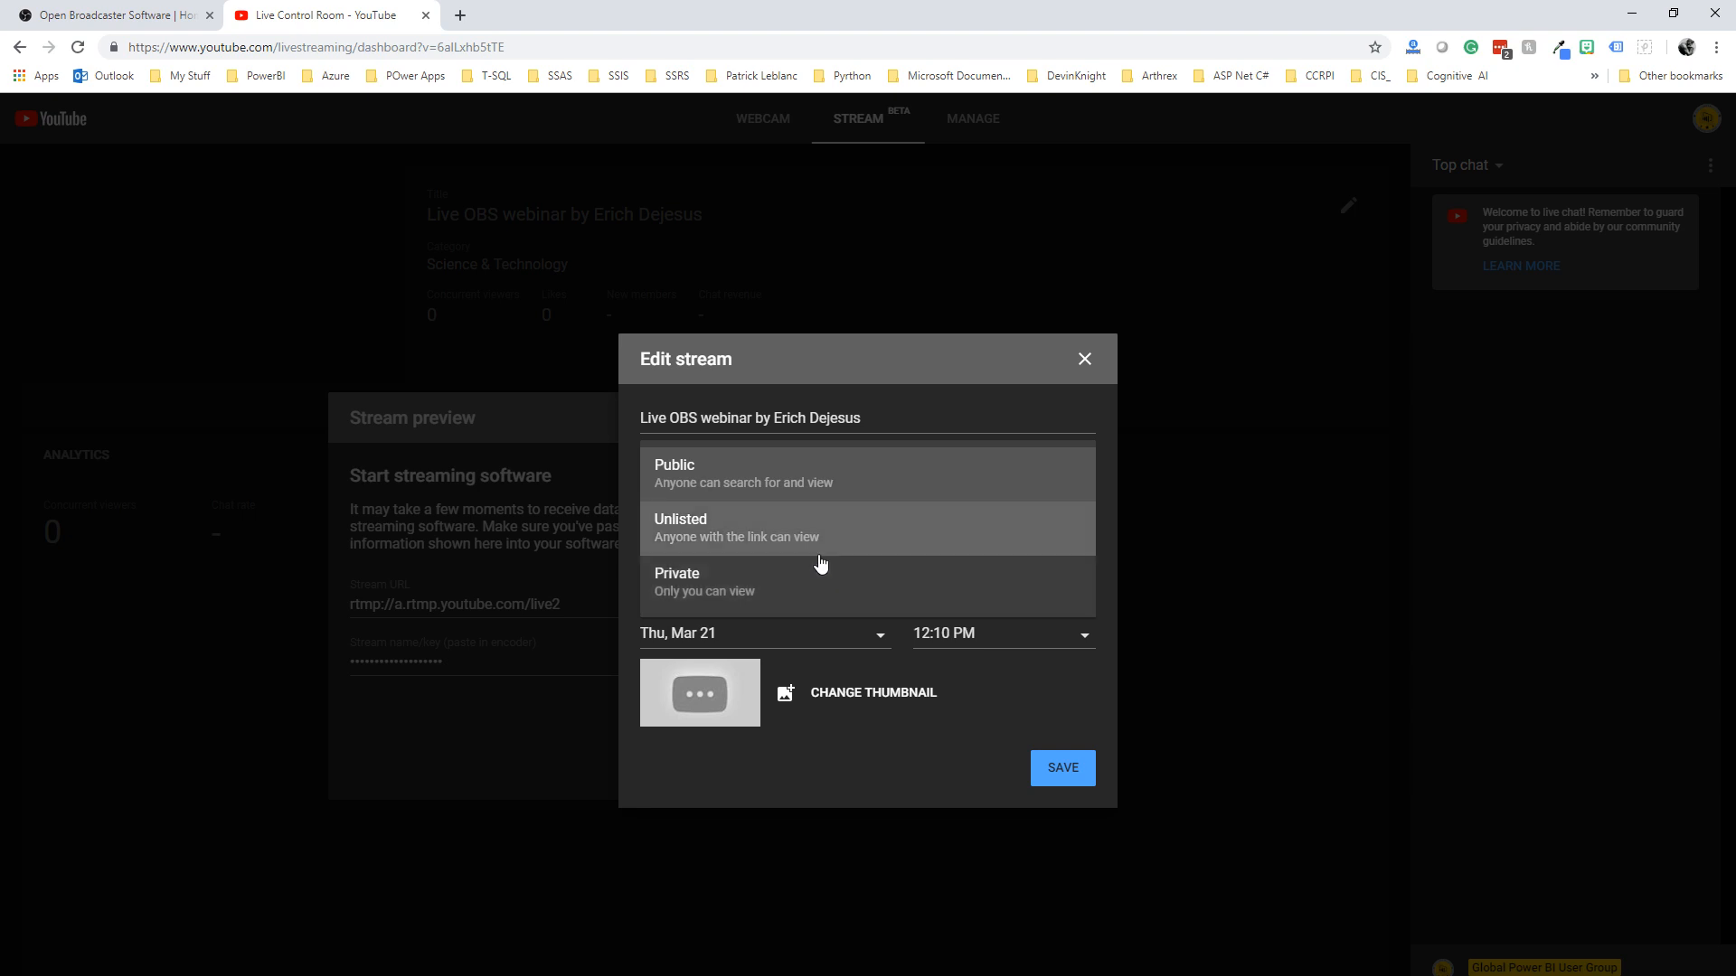
pyautogui.click(792, 480)
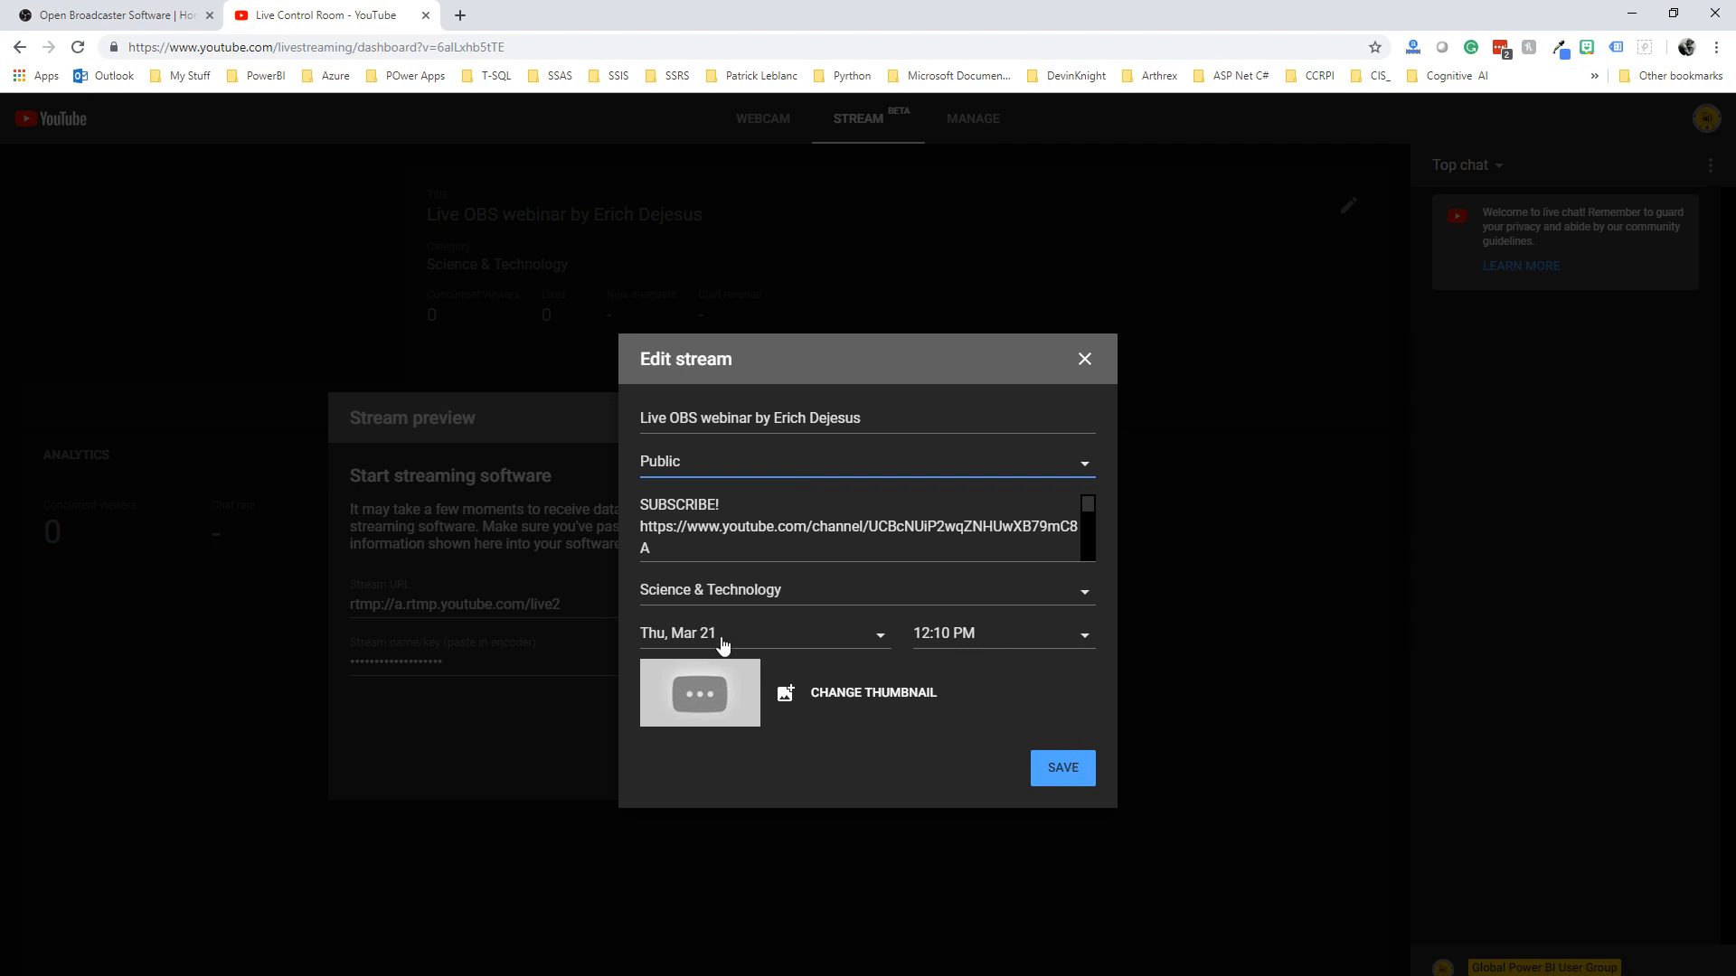
pyautogui.click(1063, 768)
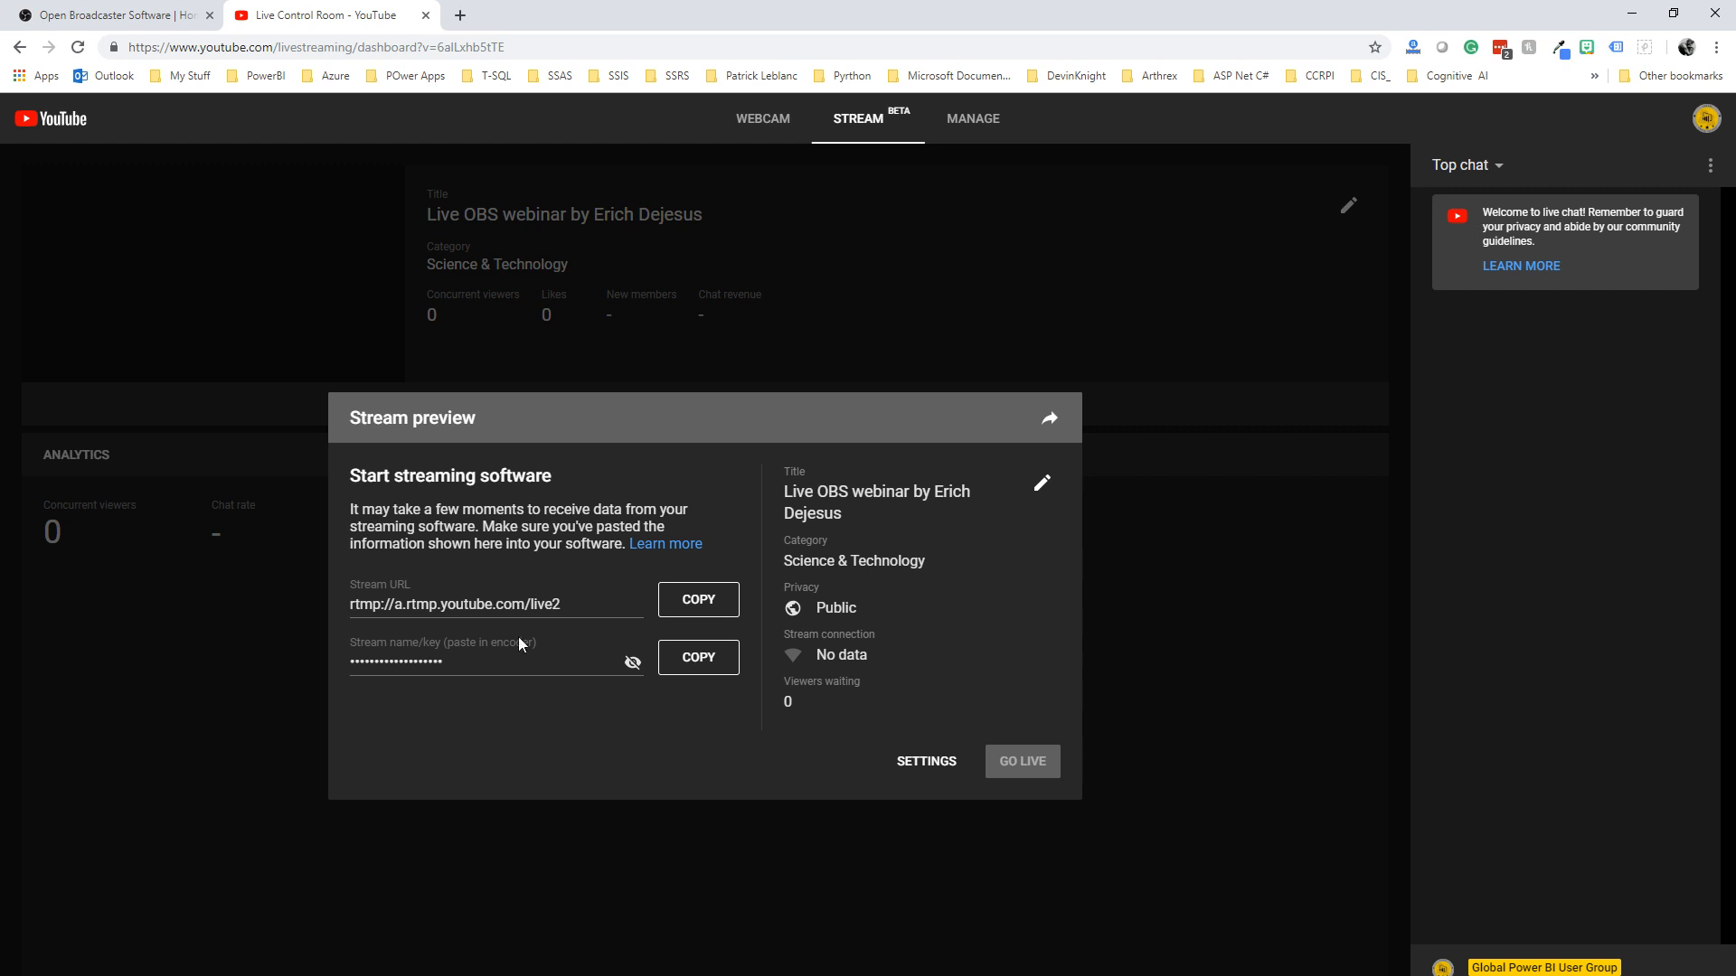
# - Copy the stream key from YouTube, switch to OBS, and replace the key in the stream settings with it, saving the settings
pyautogui.click(706, 664)
pyautogui.hotkey('alt', 'Tab')
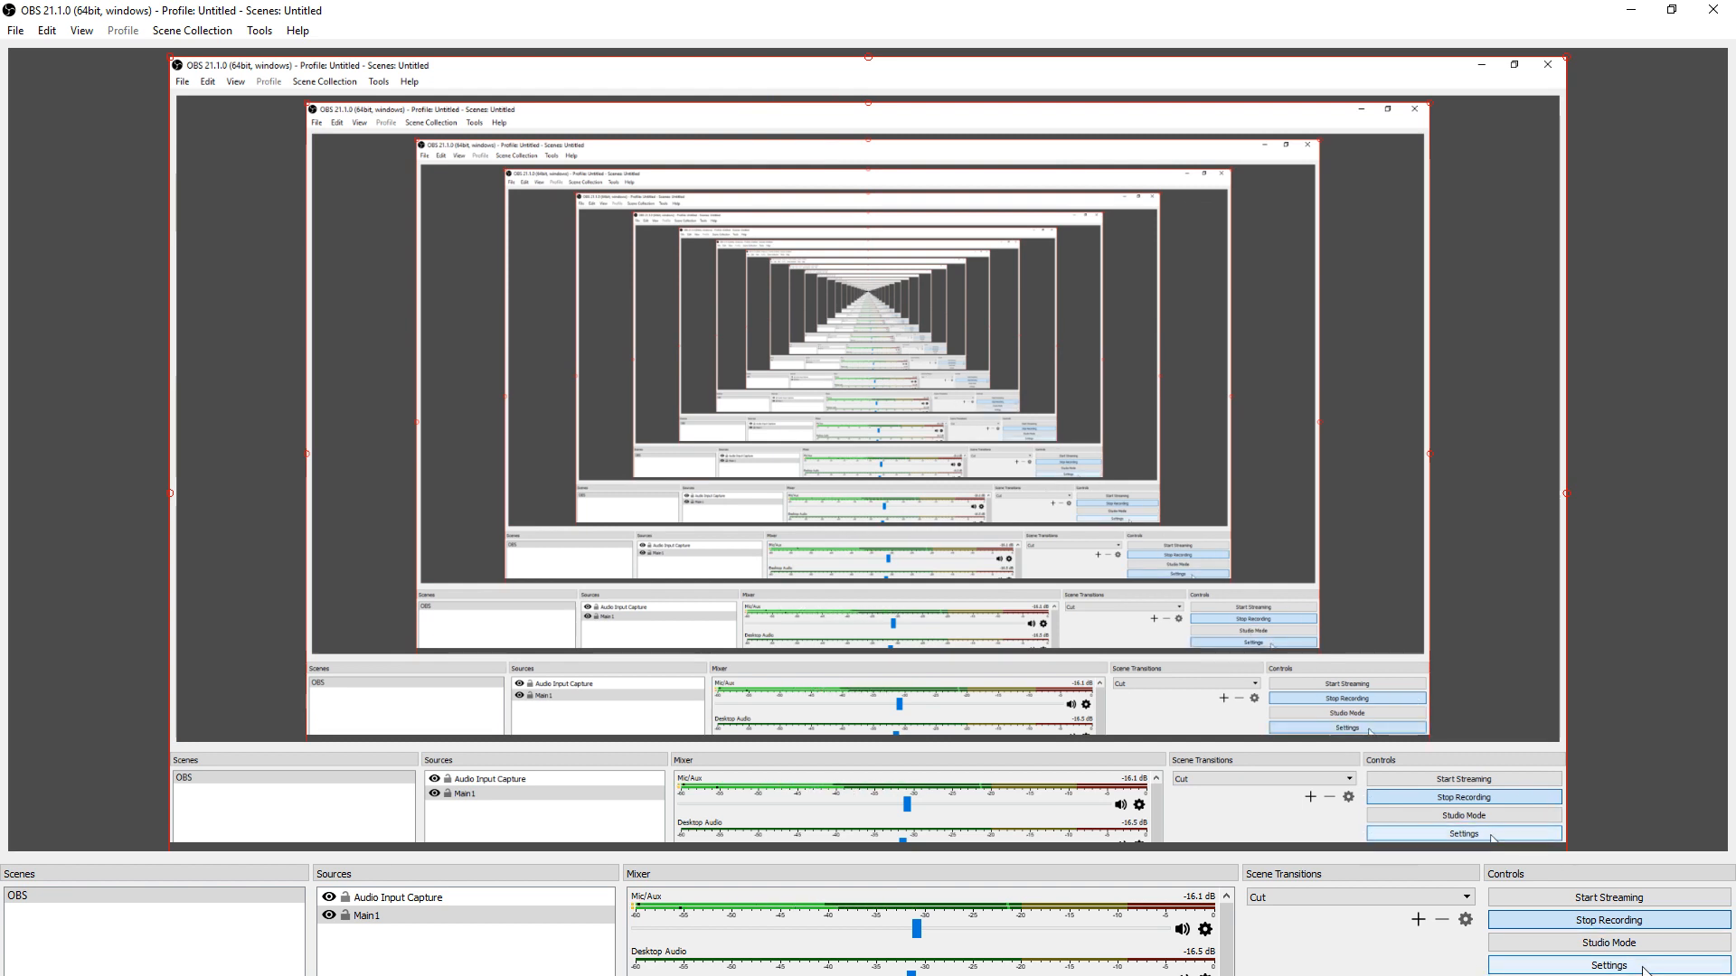
pyautogui.click(1609, 965)
pyautogui.click(505, 278)
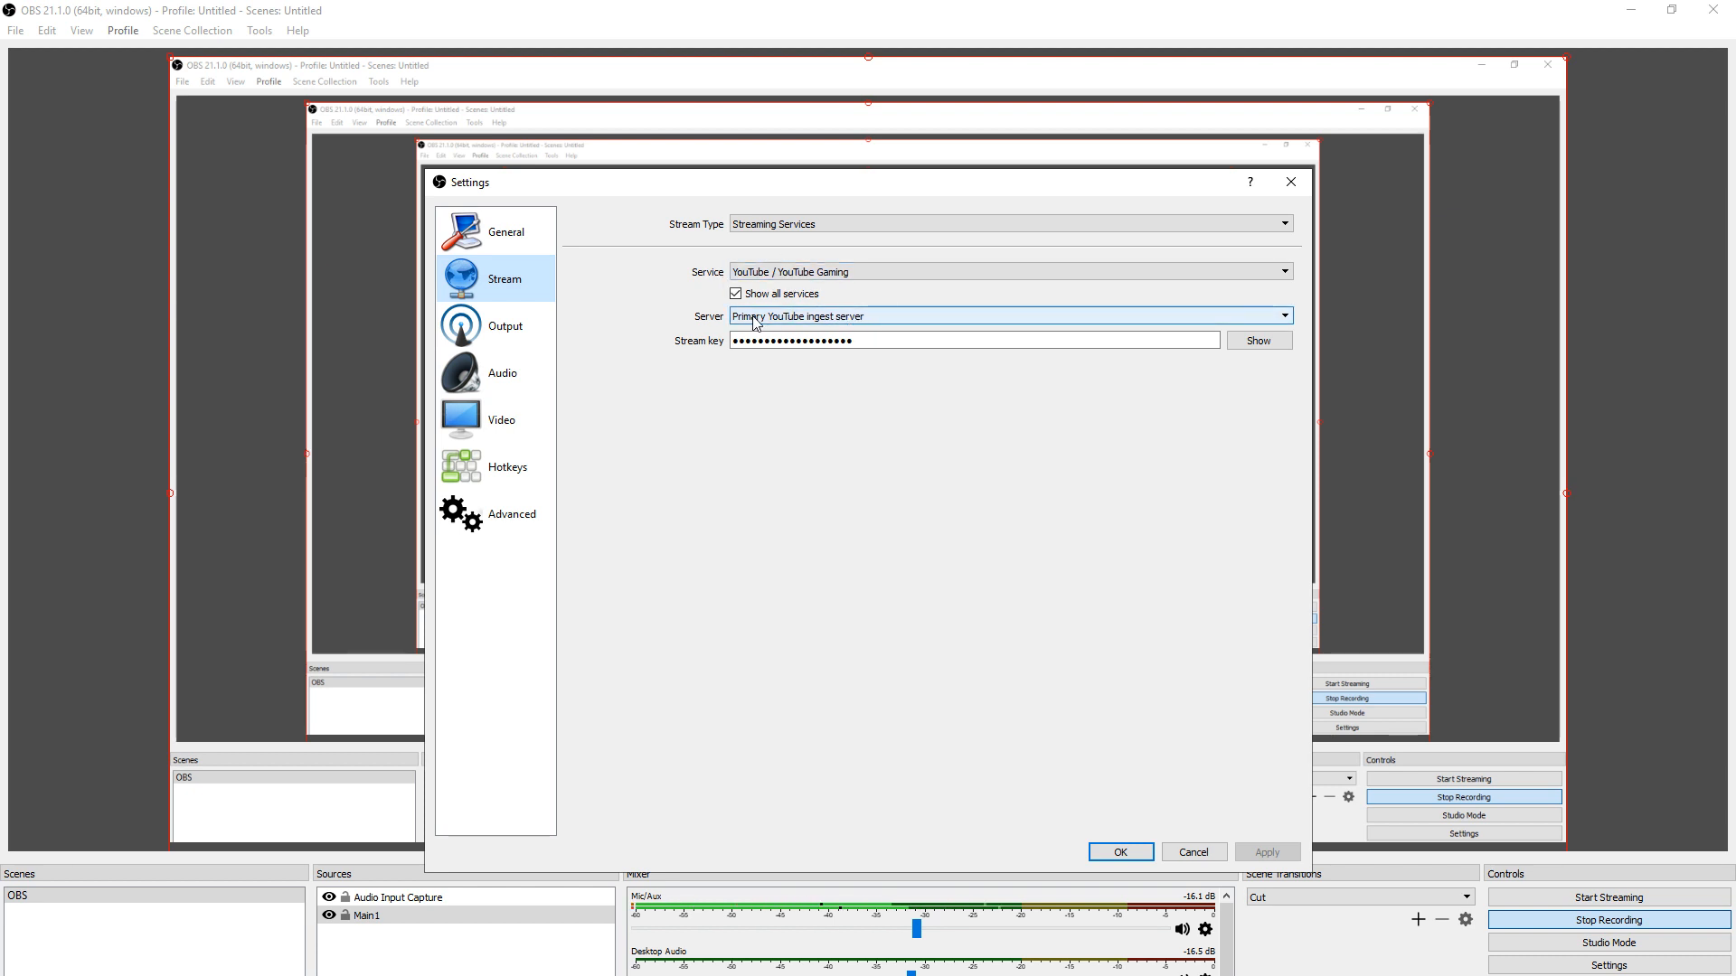
pyautogui.doubleClick(914, 341)
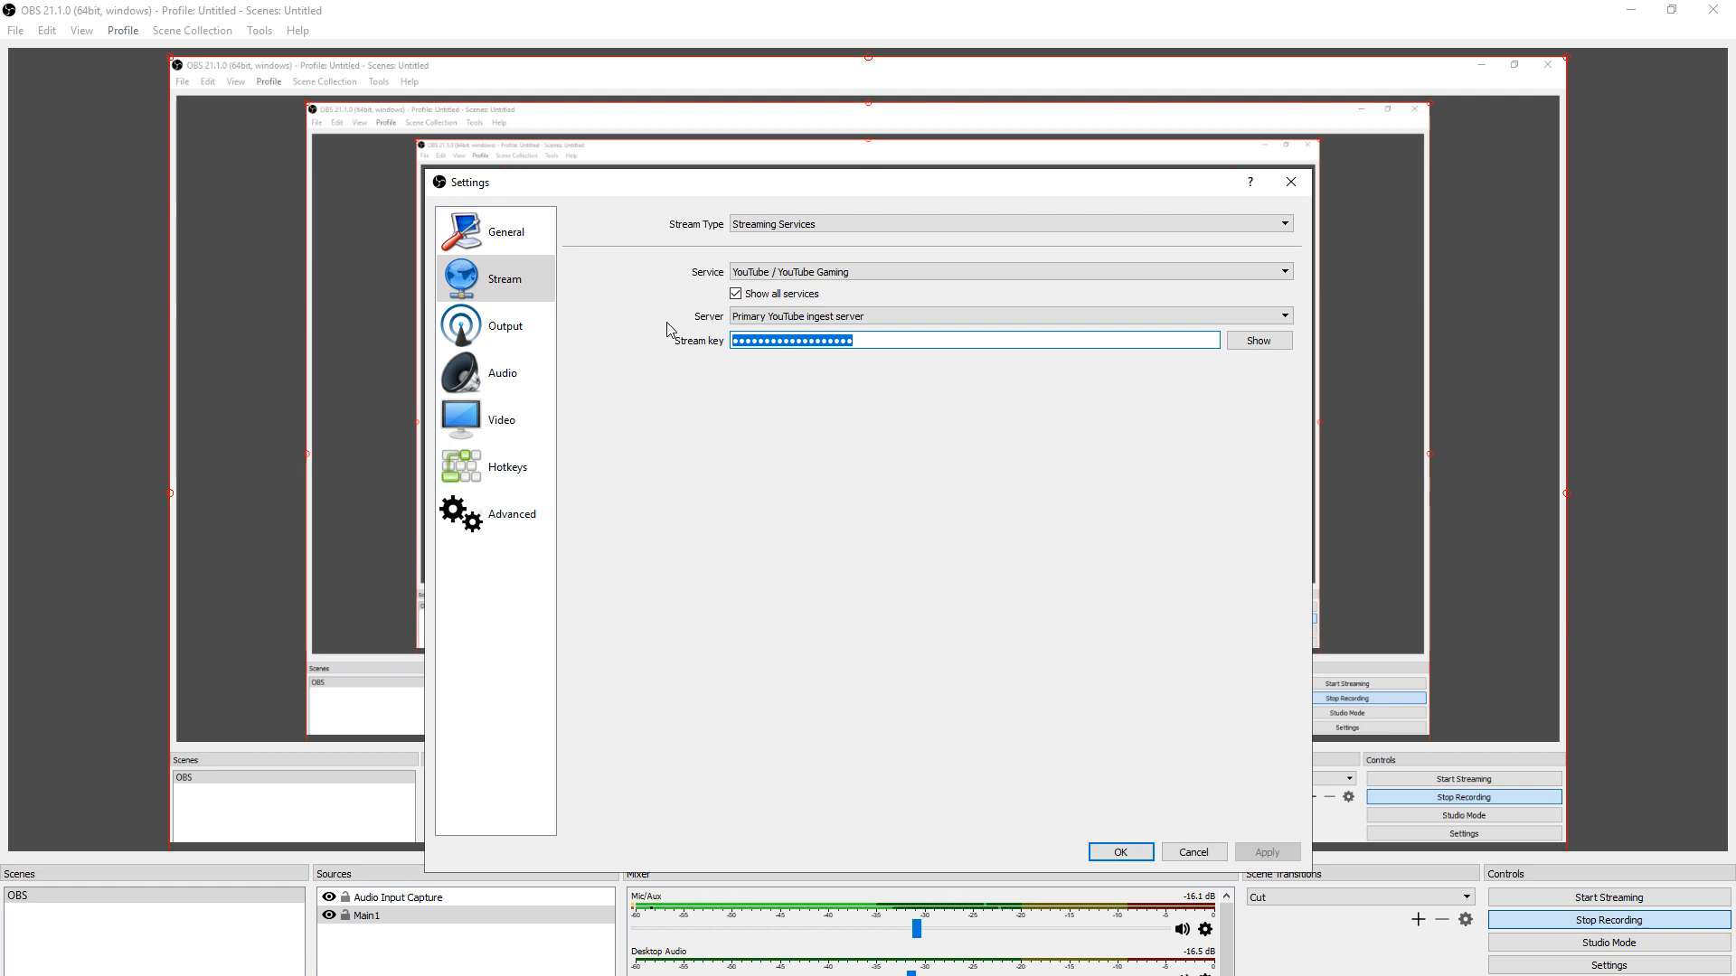
pyautogui.hotkey('ctrl', 'v')
pyautogui.click(1120, 852)
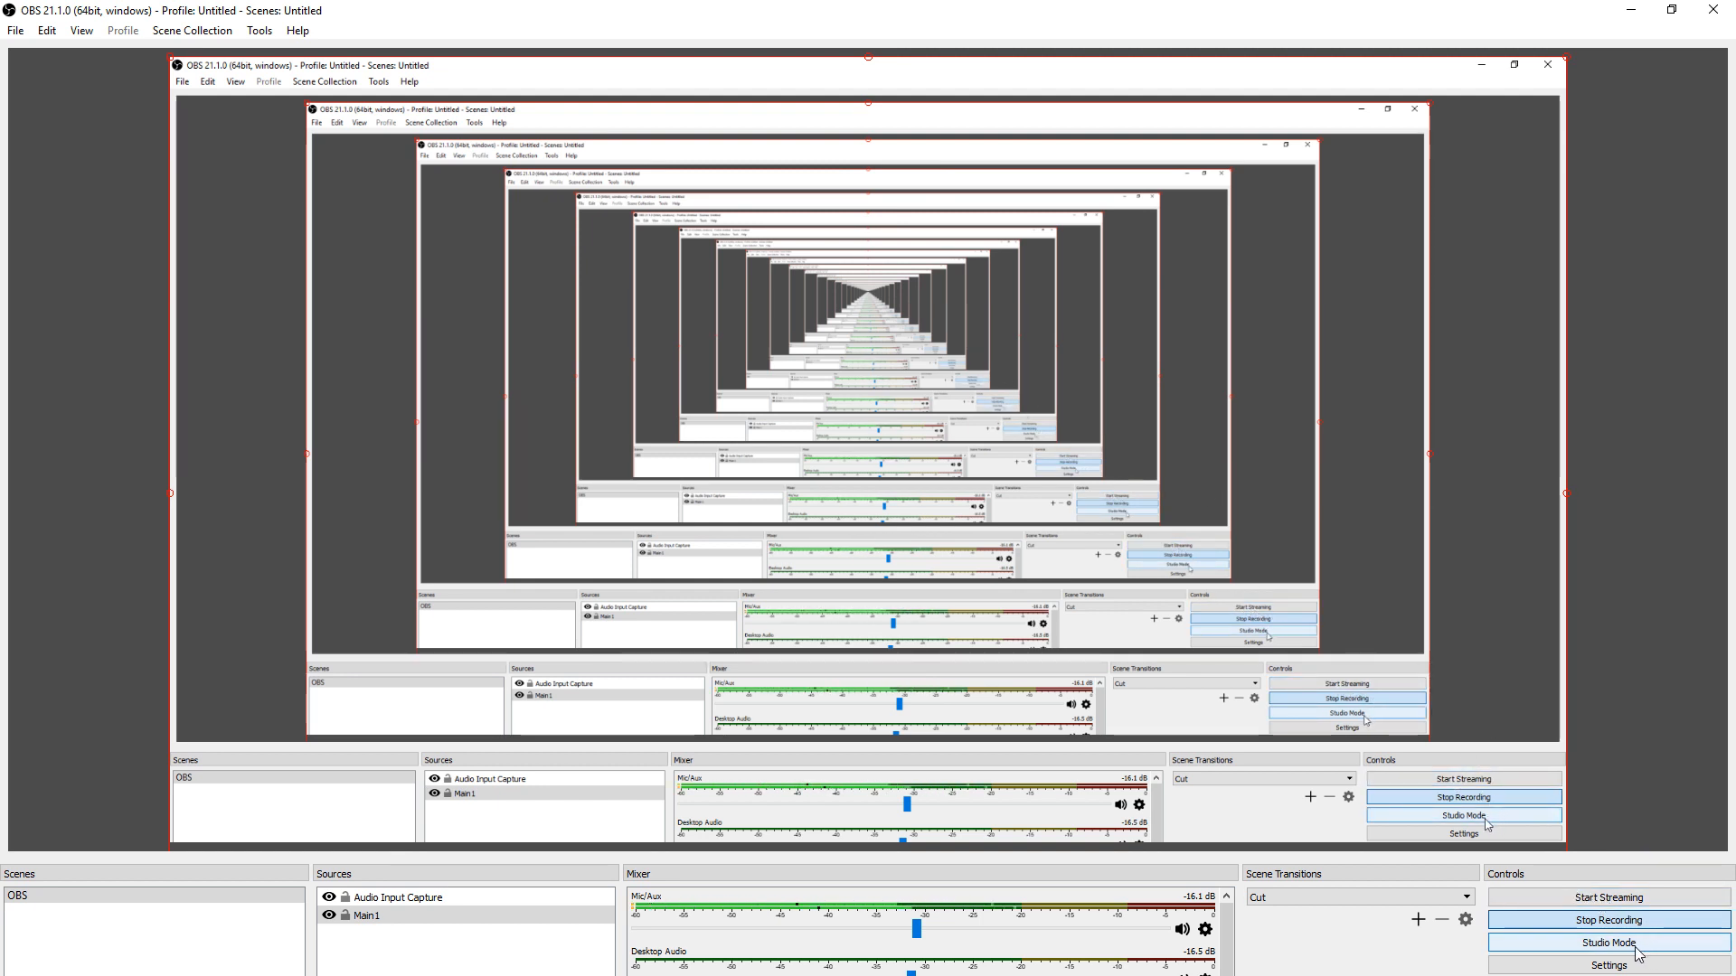
# - Start streaming in OBS, switch back to the YouTube stream preview in Chrome, and take the stream live
pyautogui.click(1619, 898)
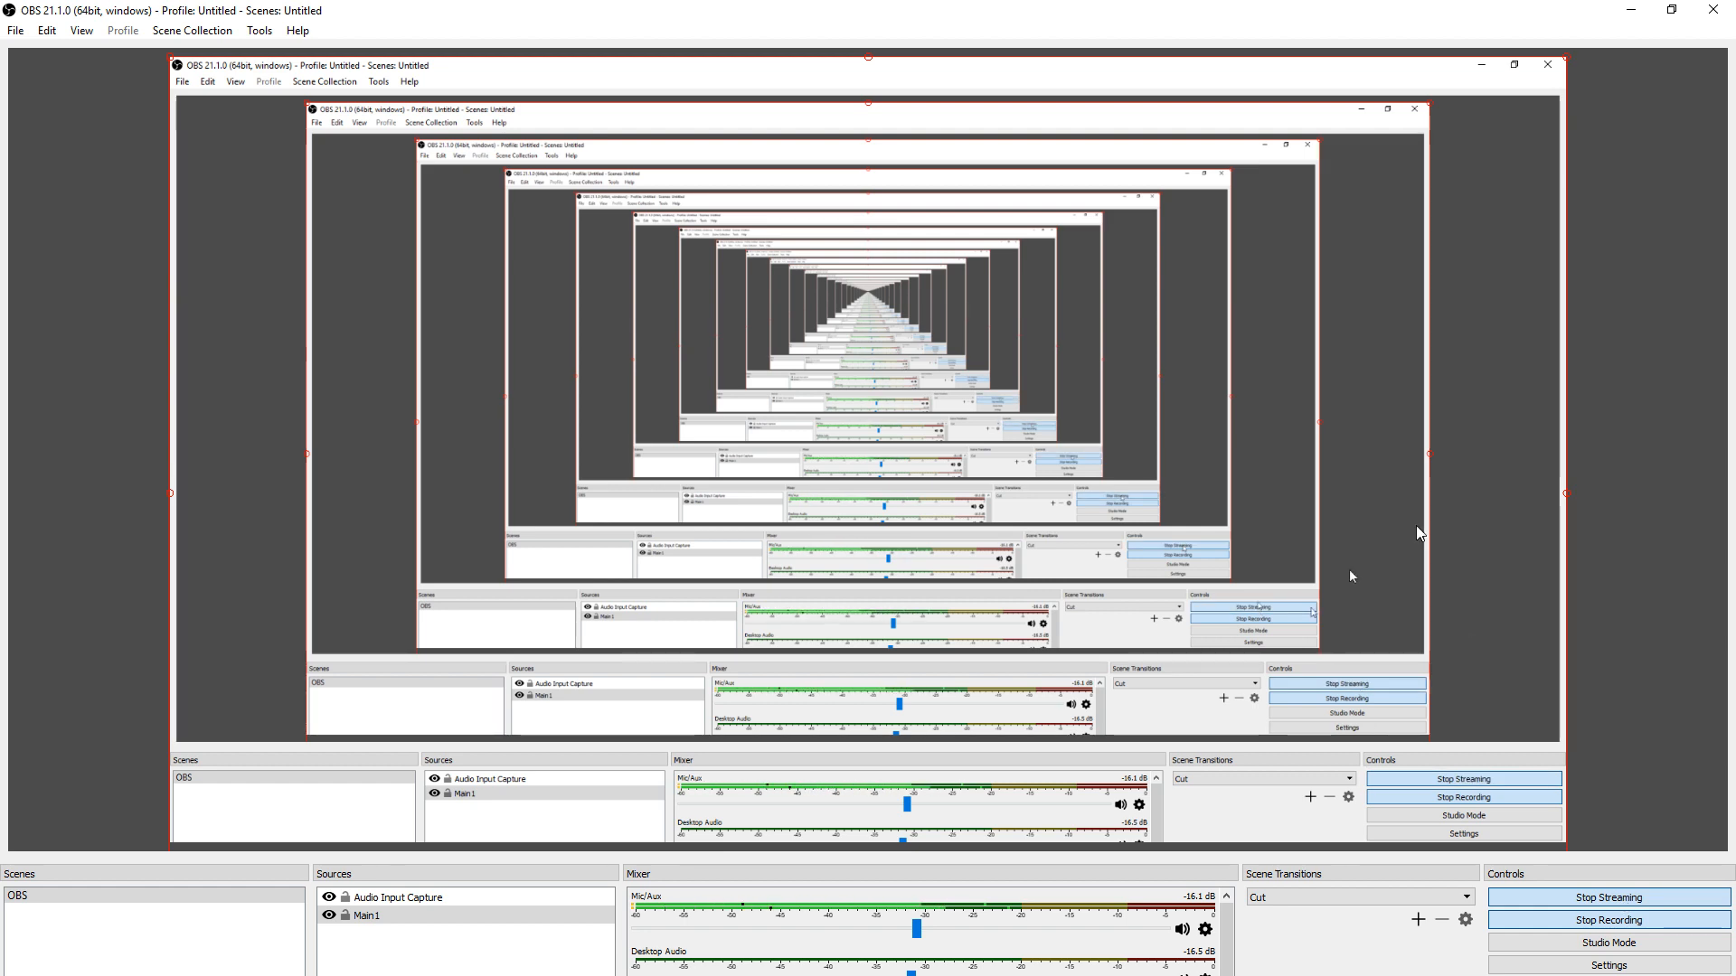
pyautogui.moveTo(1198, 7); pyautogui.dragTo(4, 95)
pyautogui.click(452, 362)
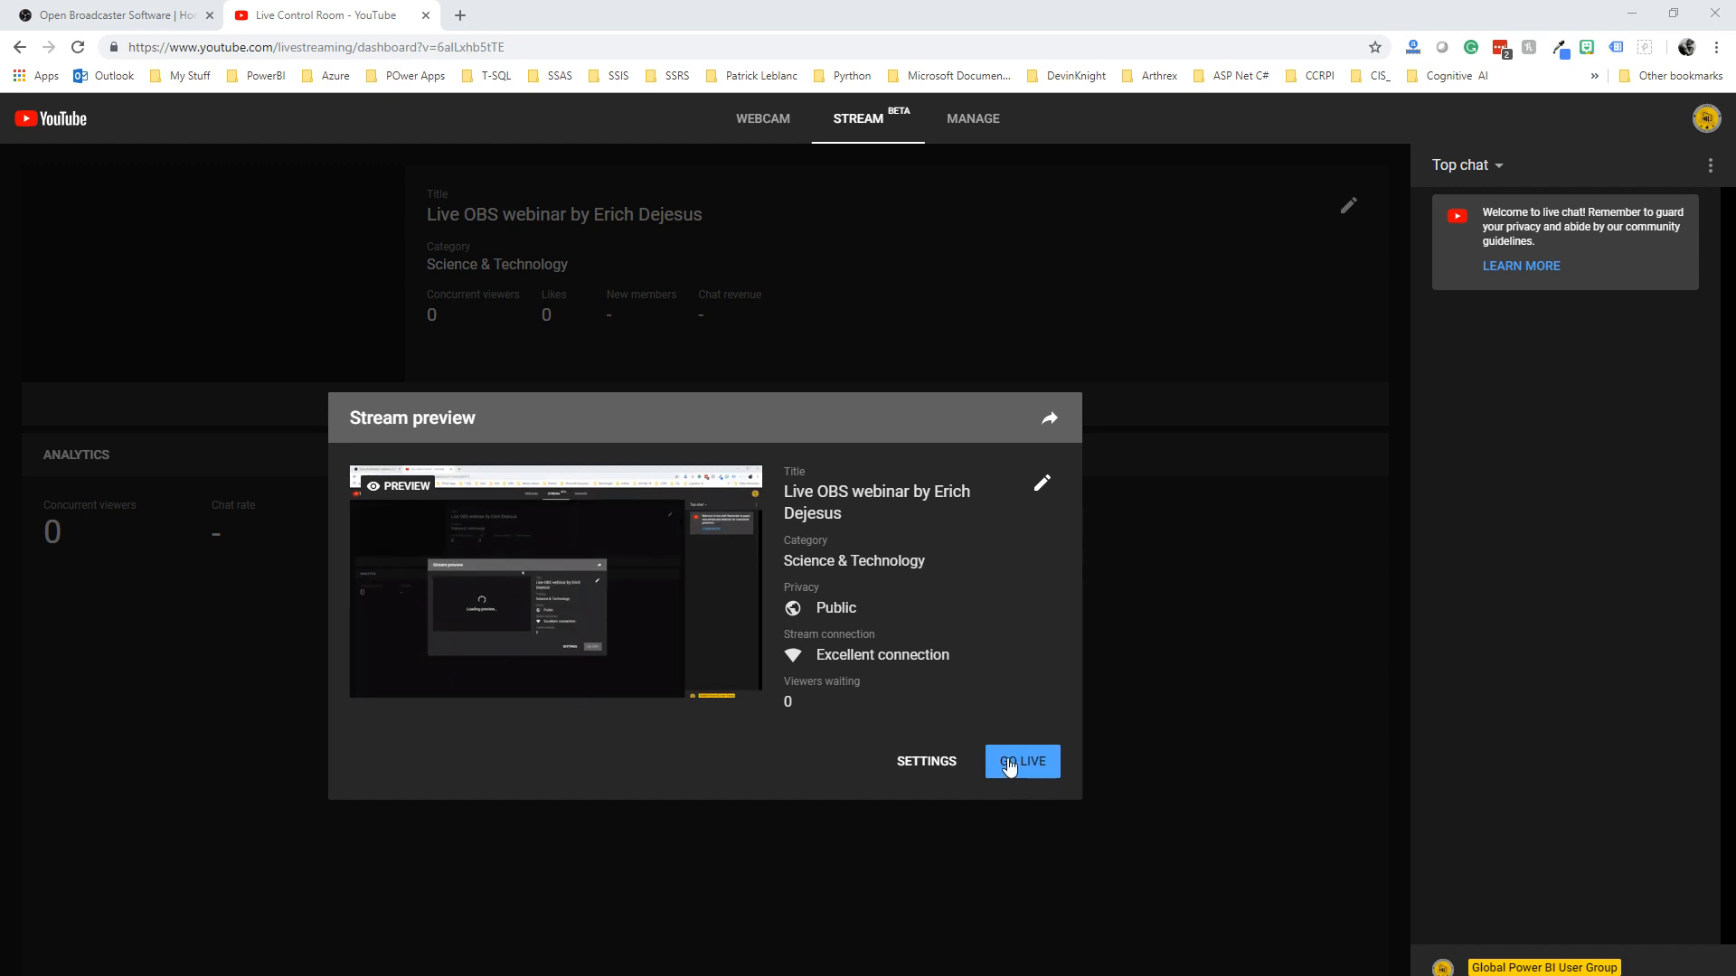
pyautogui.click(1023, 762)
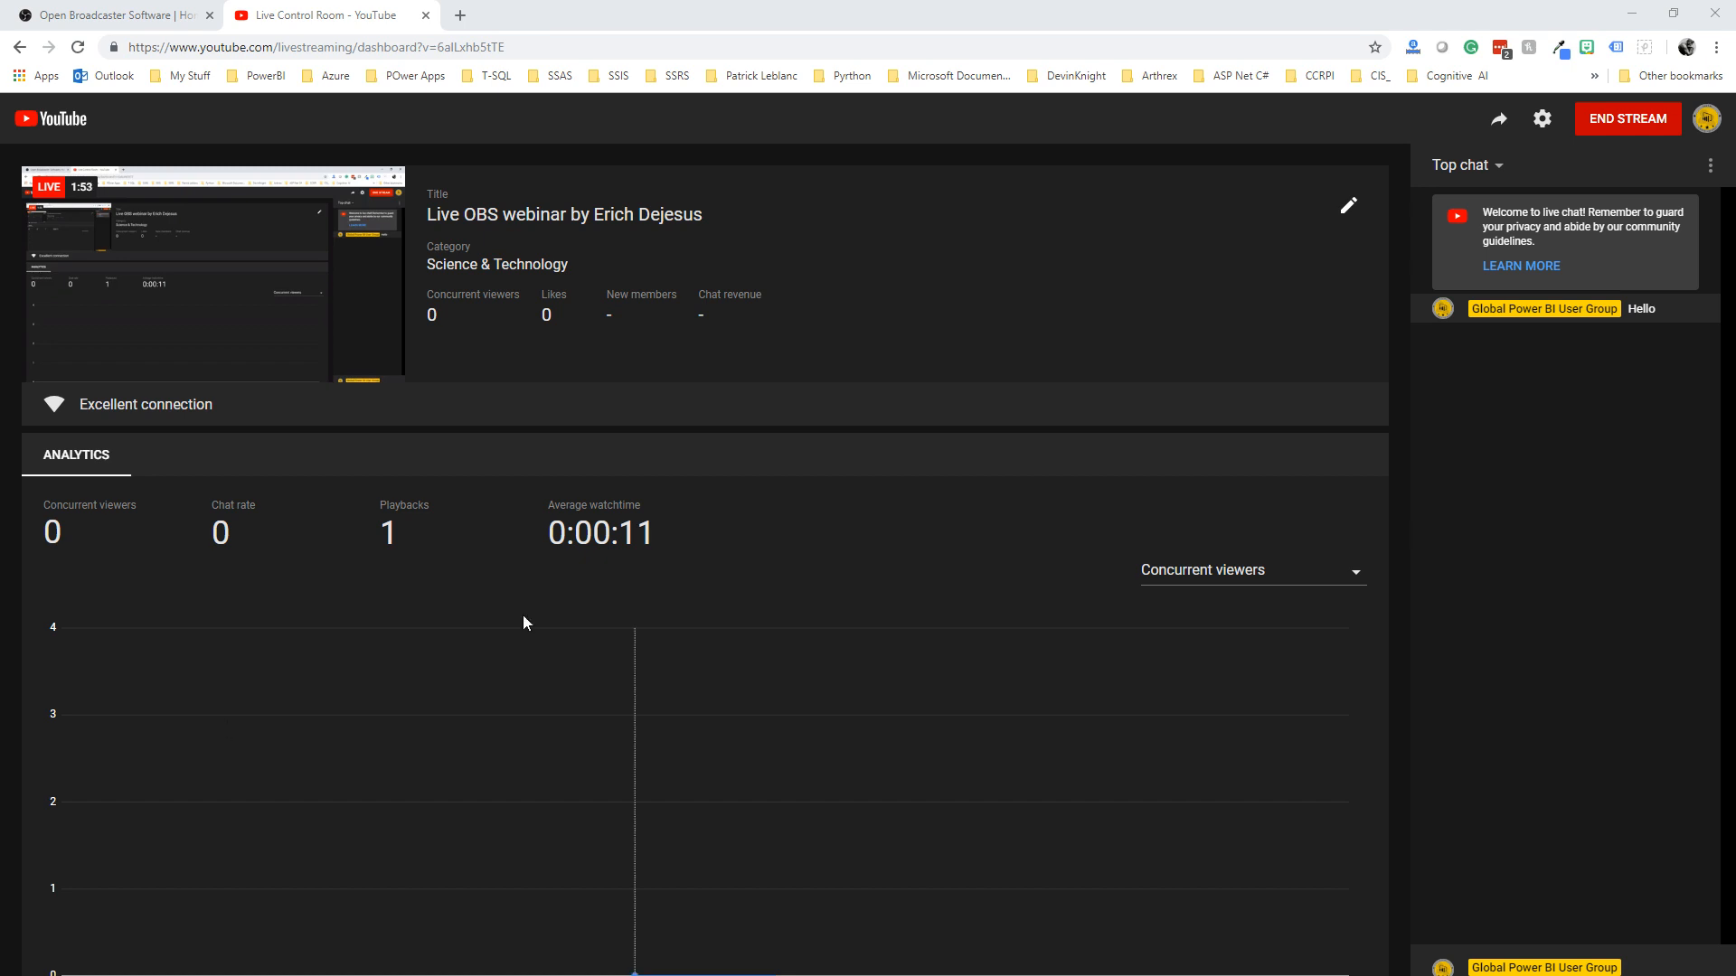
# - End the live stream on YouTube and confirm ending it
pyautogui.click(1618, 128)
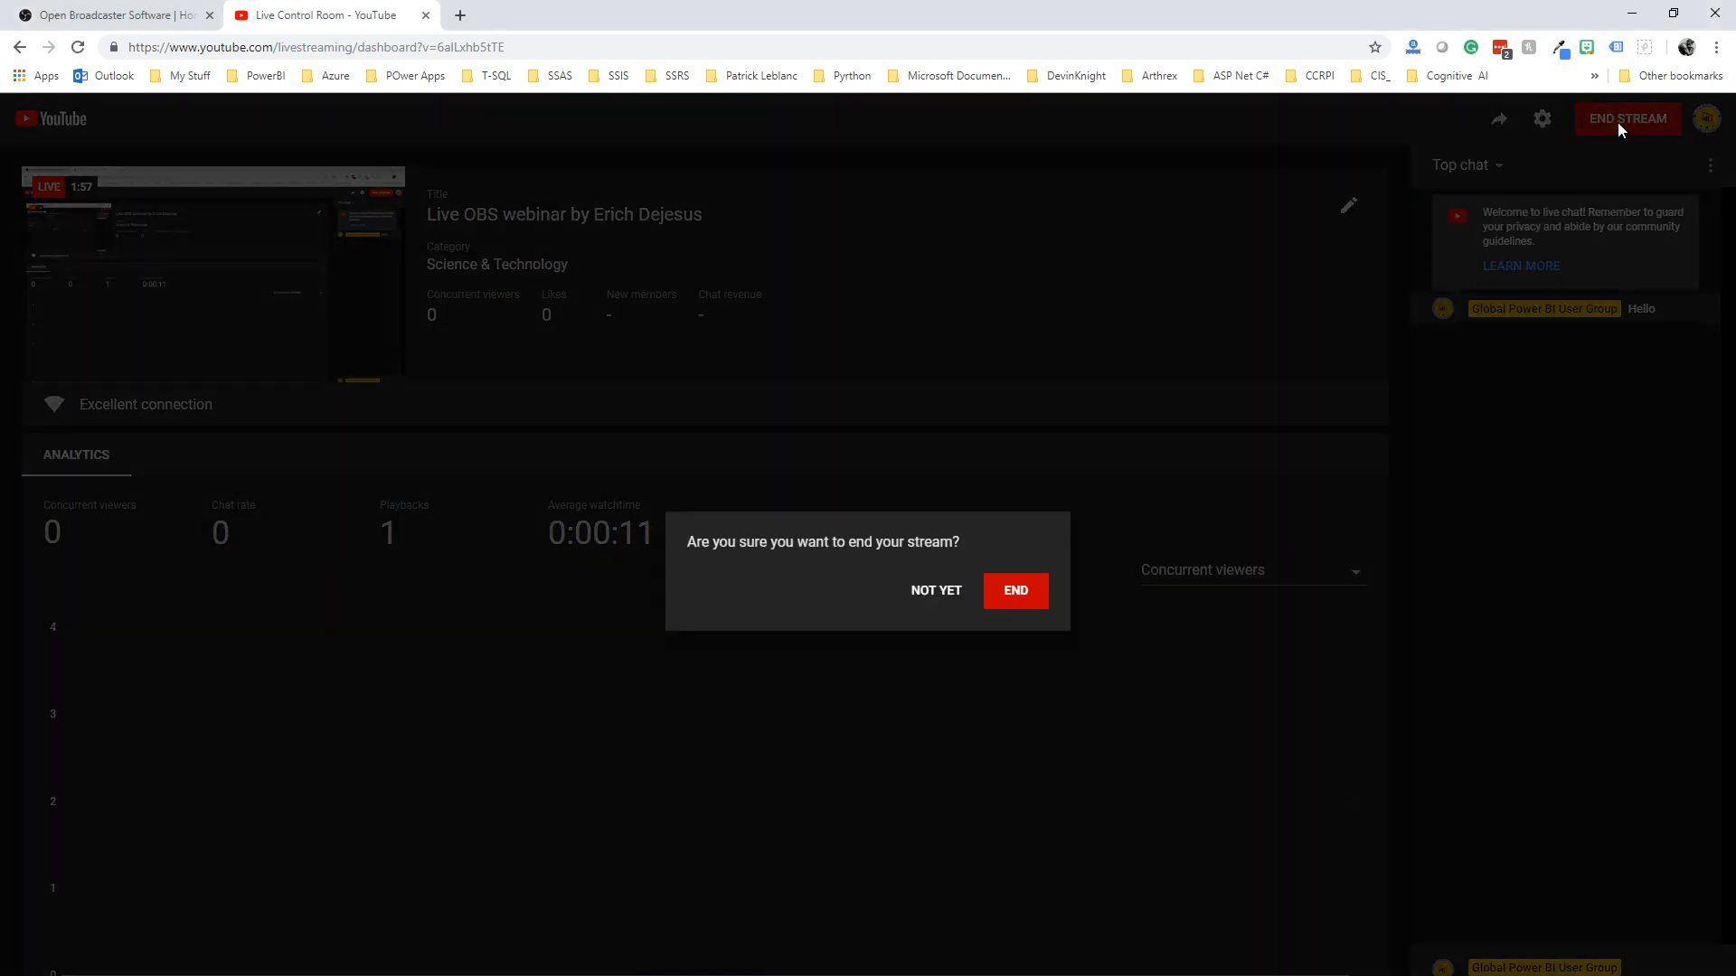
pyautogui.click(1016, 592)
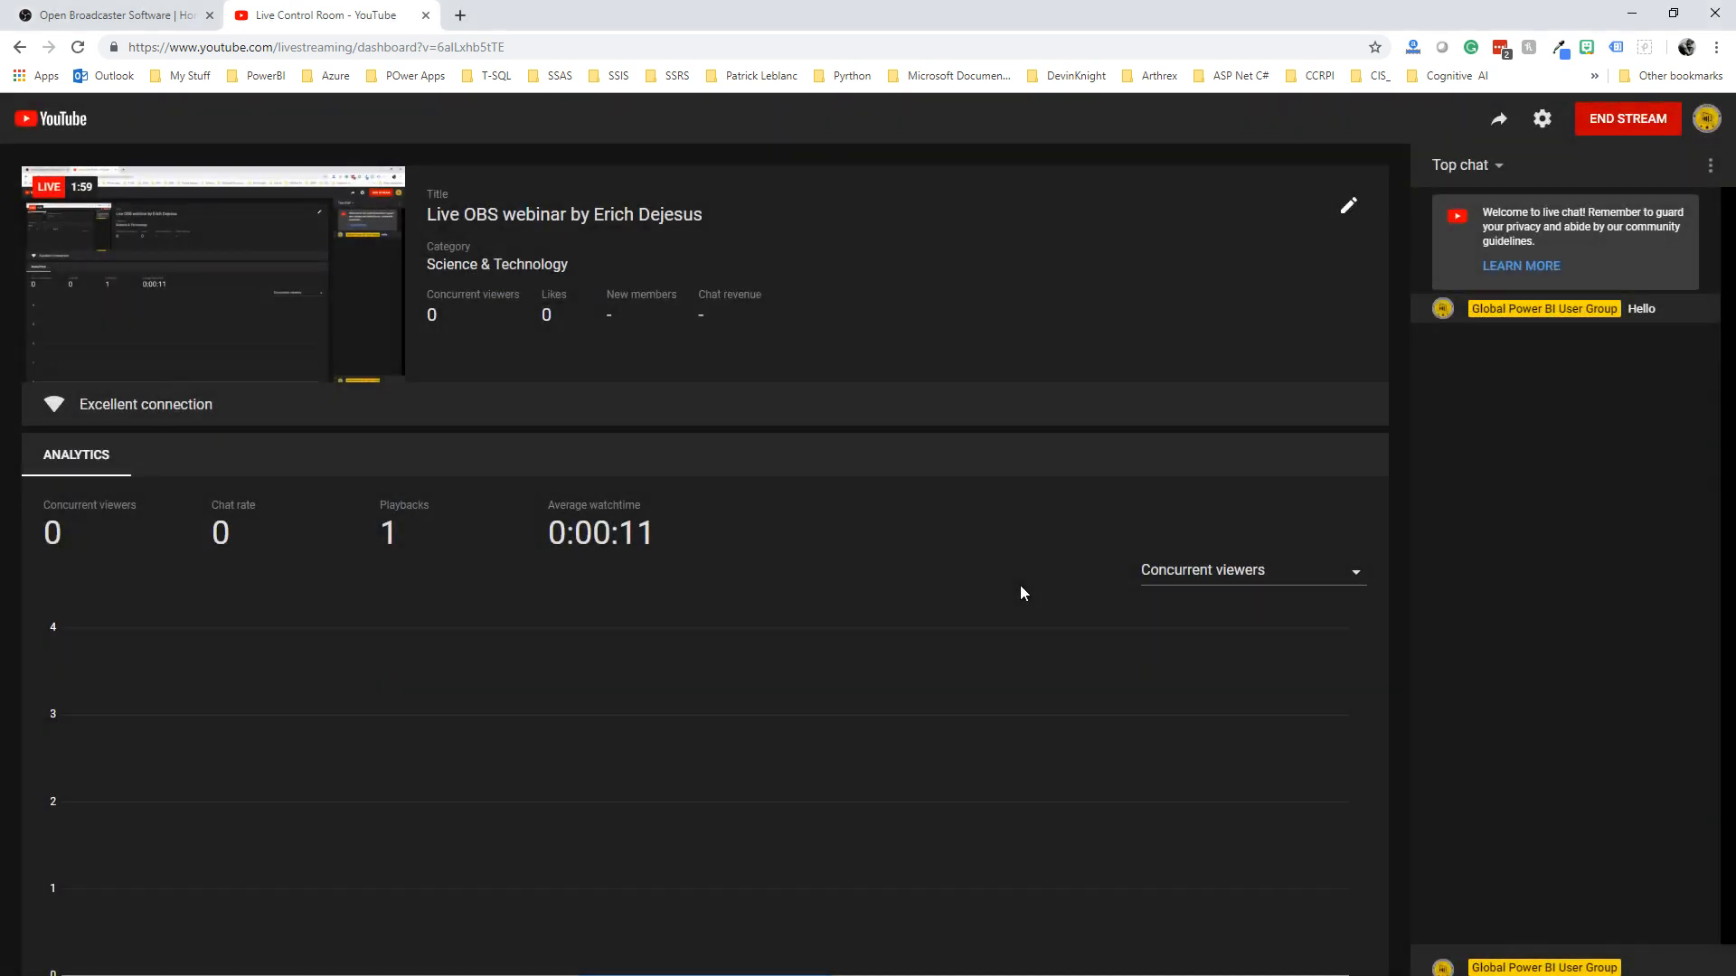